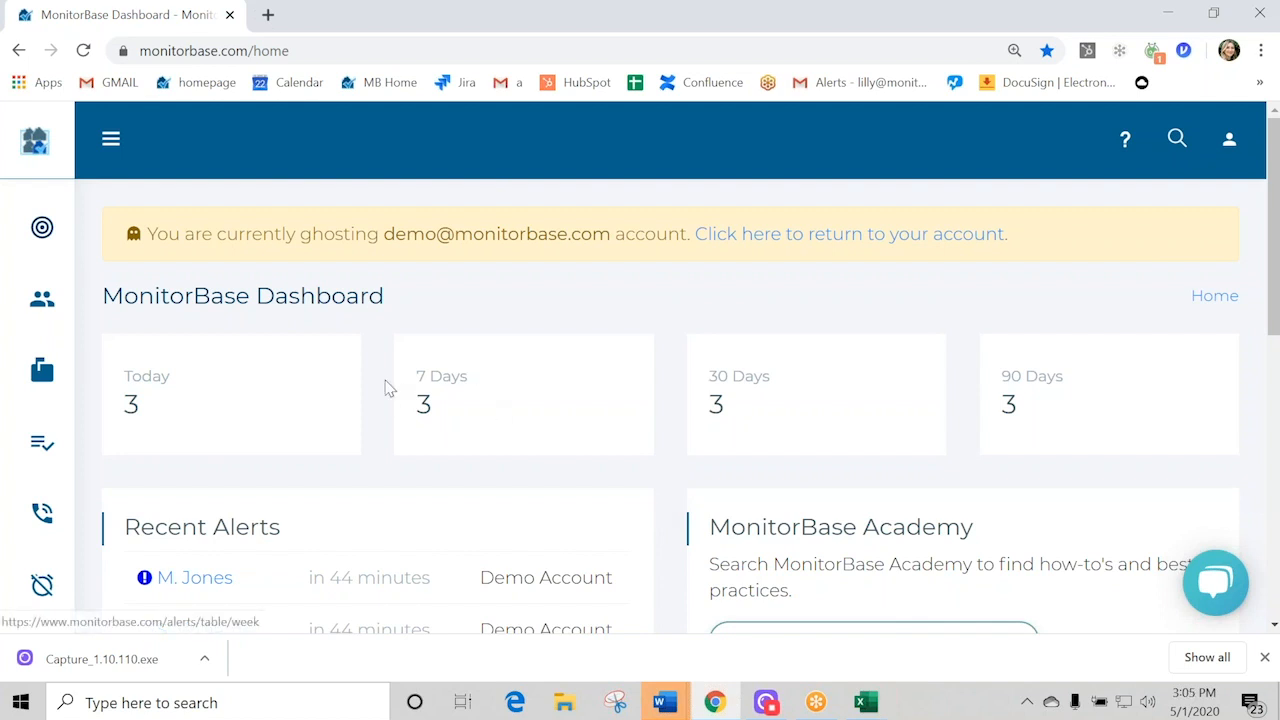
Open the prospect upload wizard and choose the file Sample upload information.csv for import.
mouse_move(40, 366)
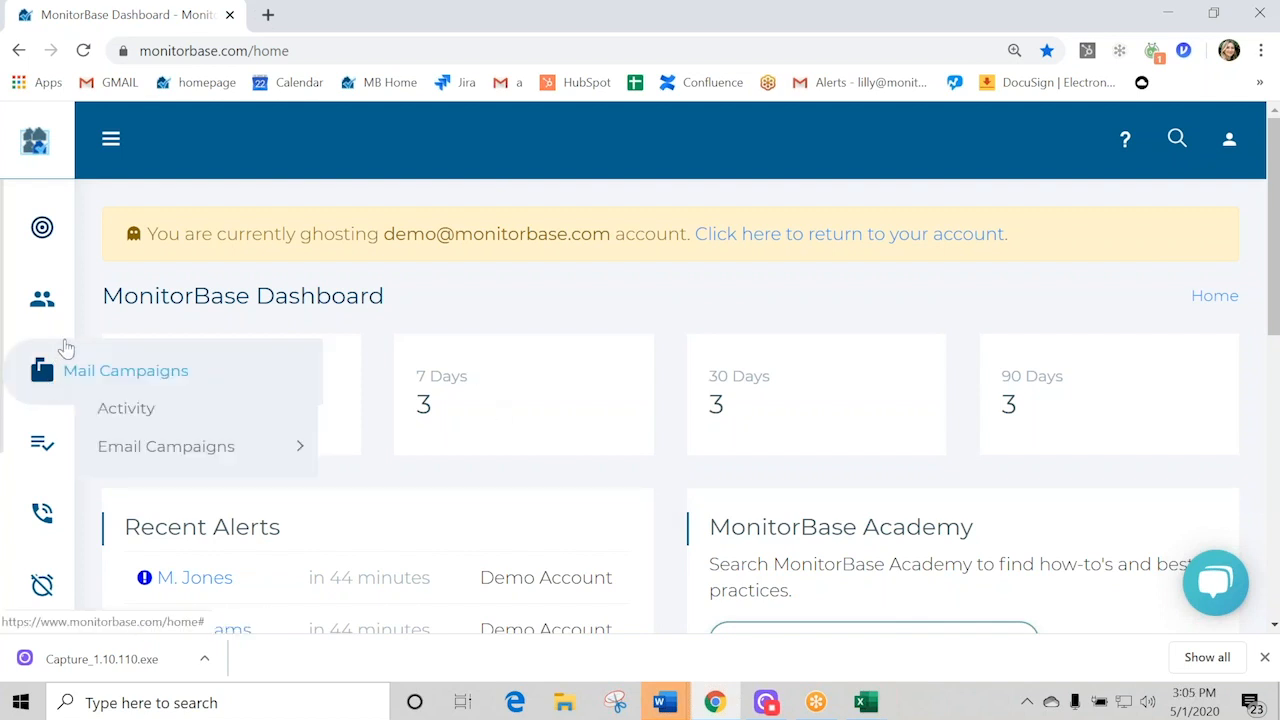
mouse_move(48, 323)
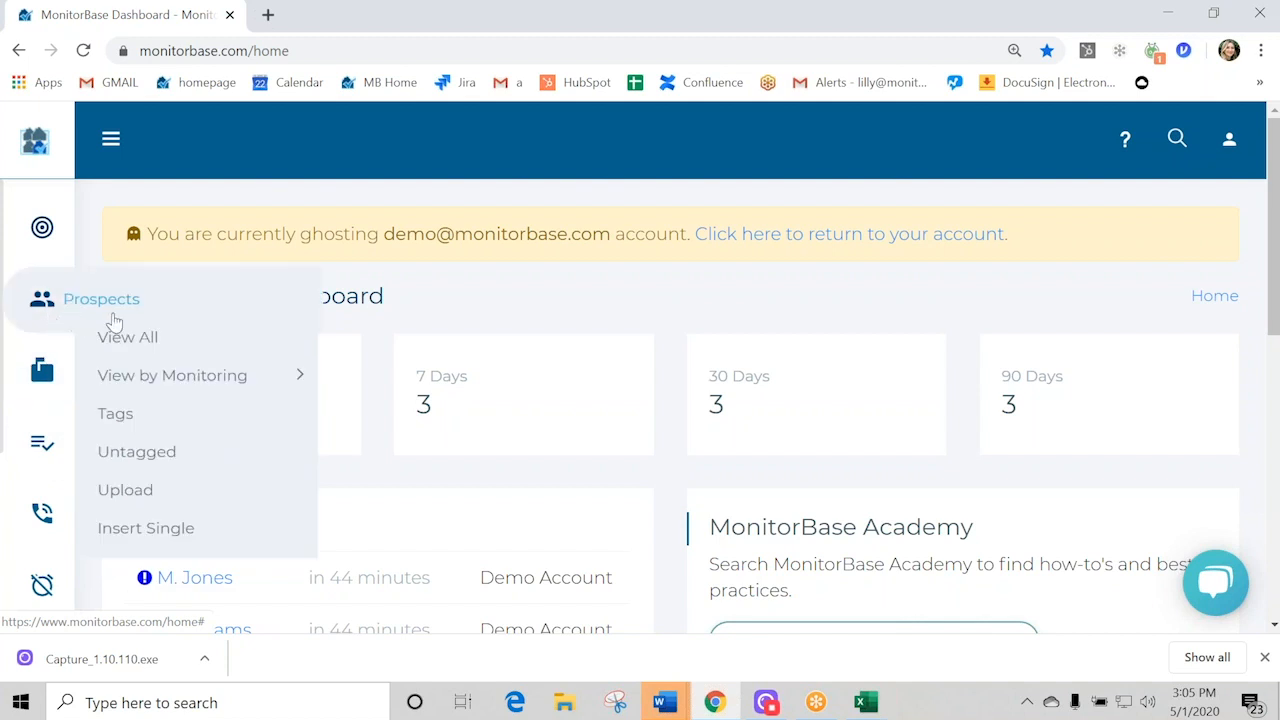
left_click(180, 493)
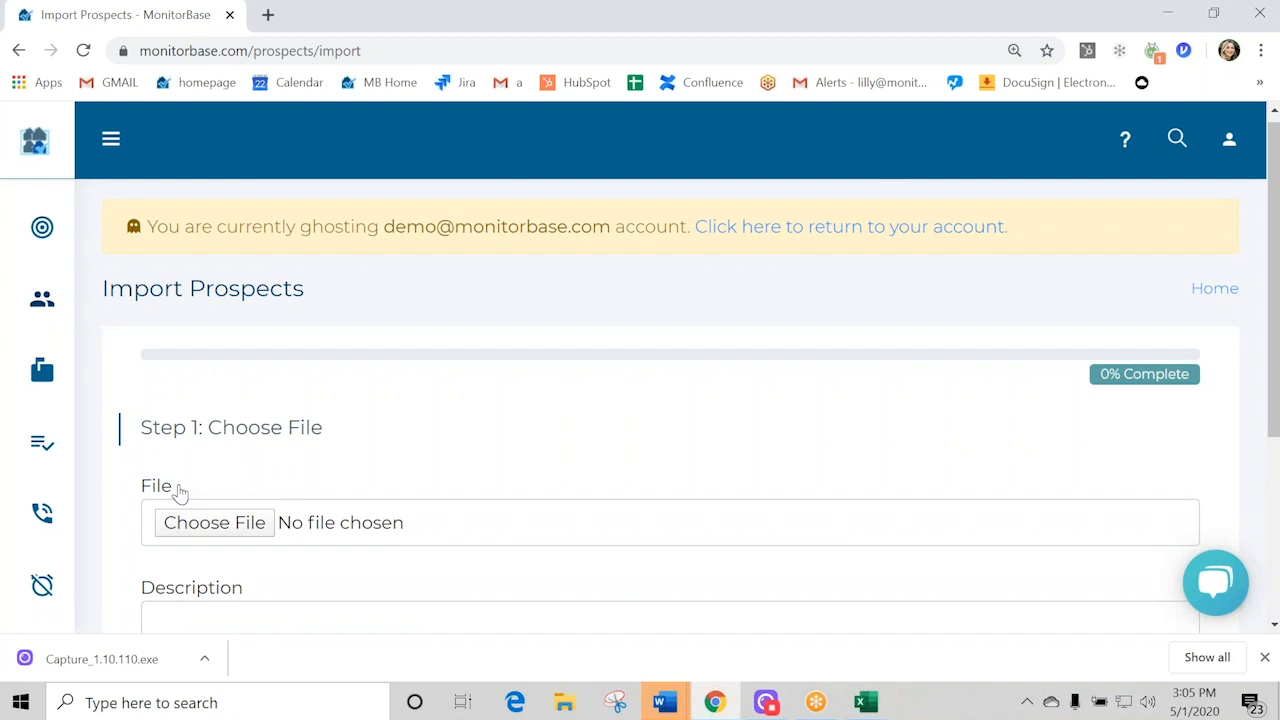
left_click(180, 492)
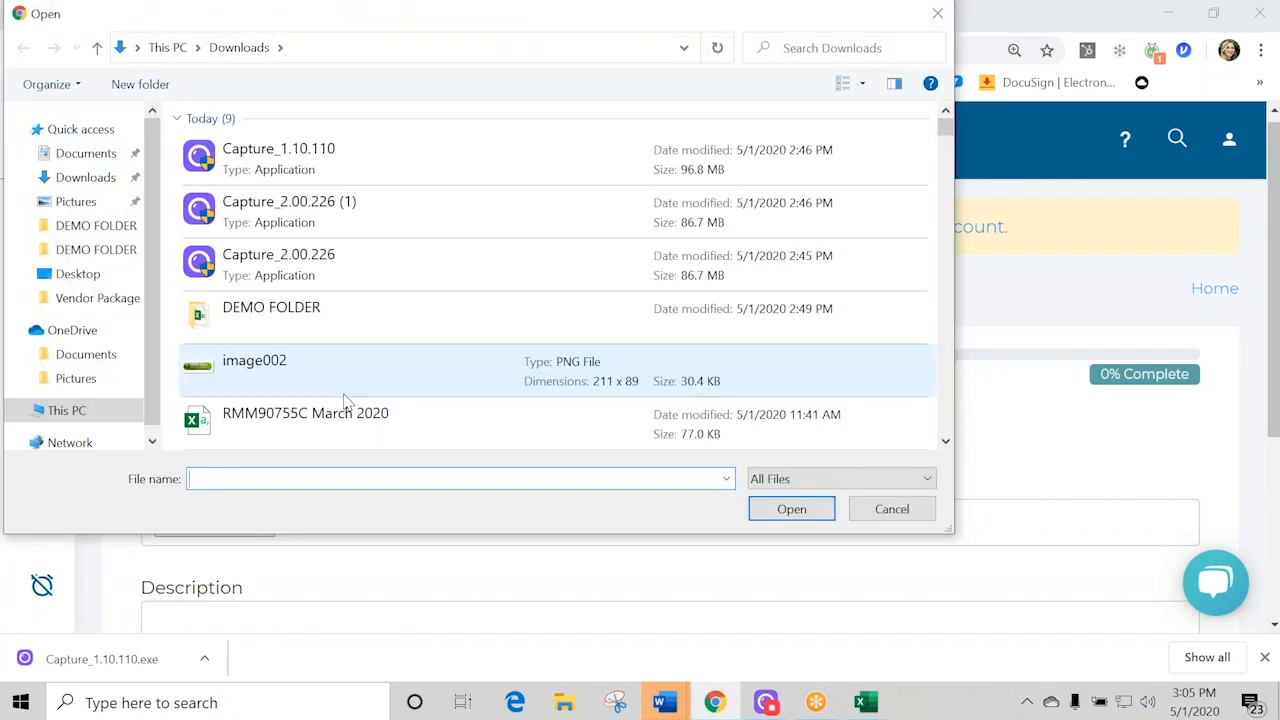
type("sample")
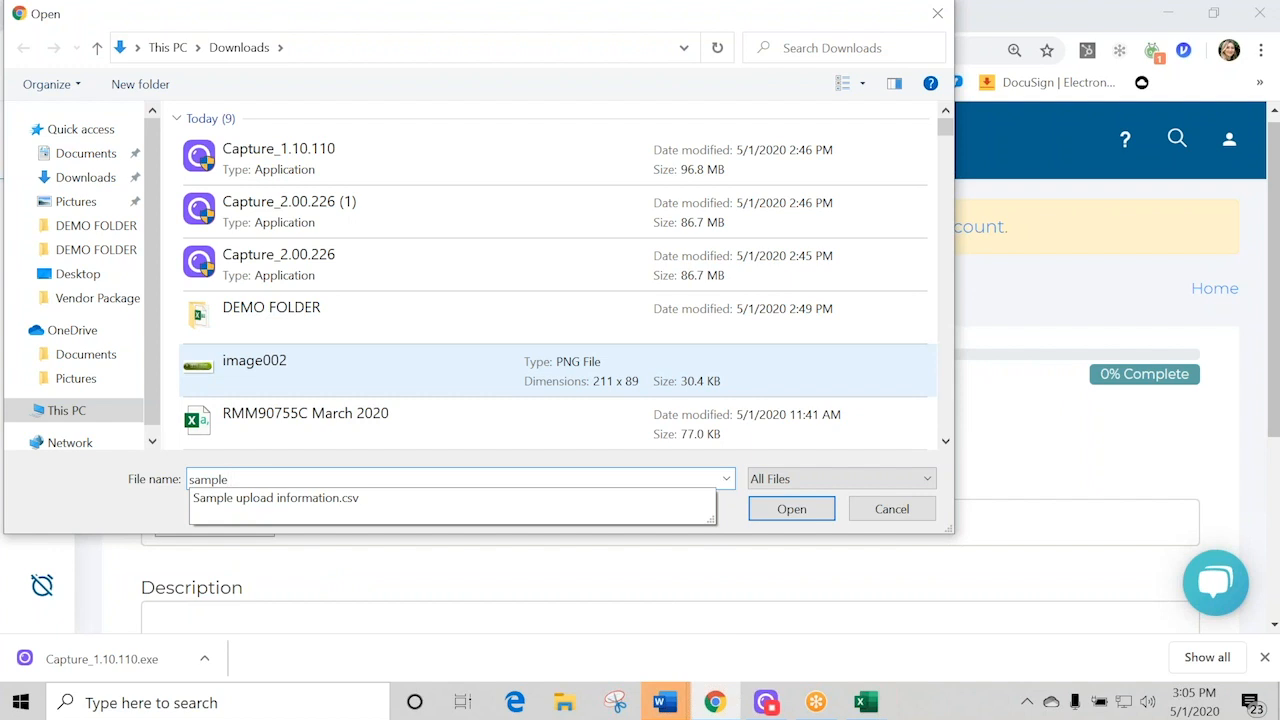
left_click(243, 512)
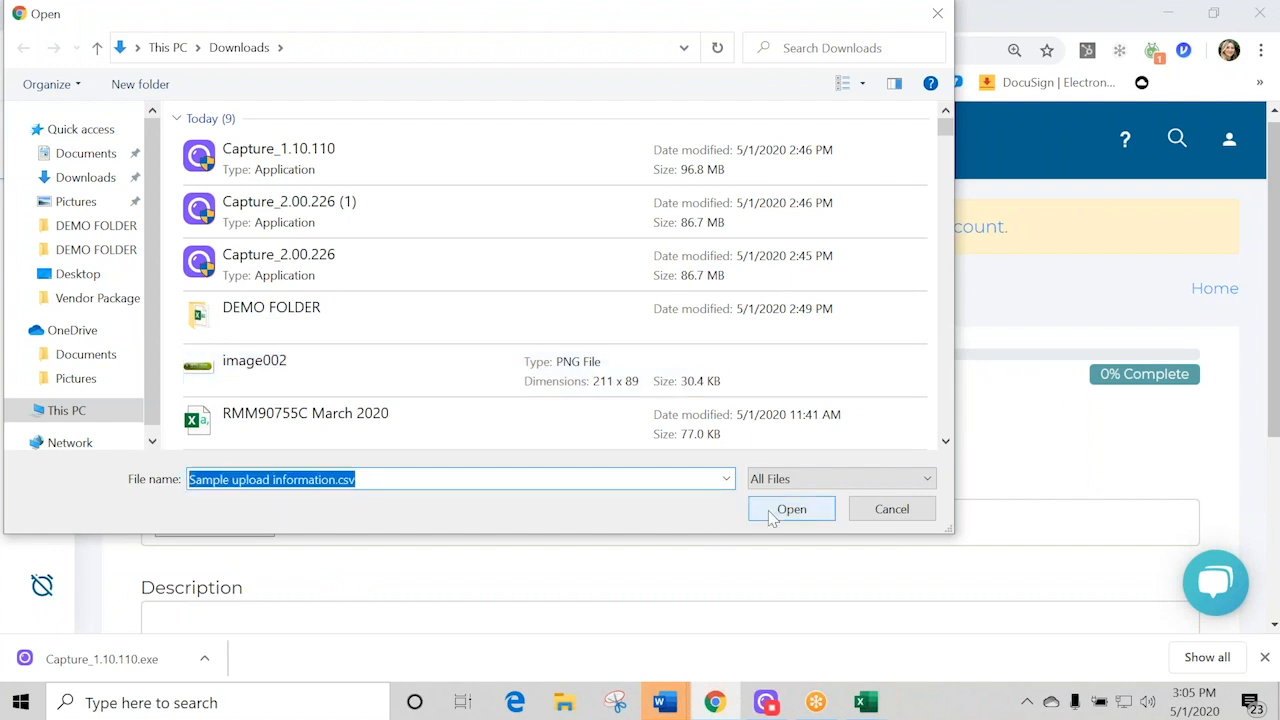
left_click(770, 512)
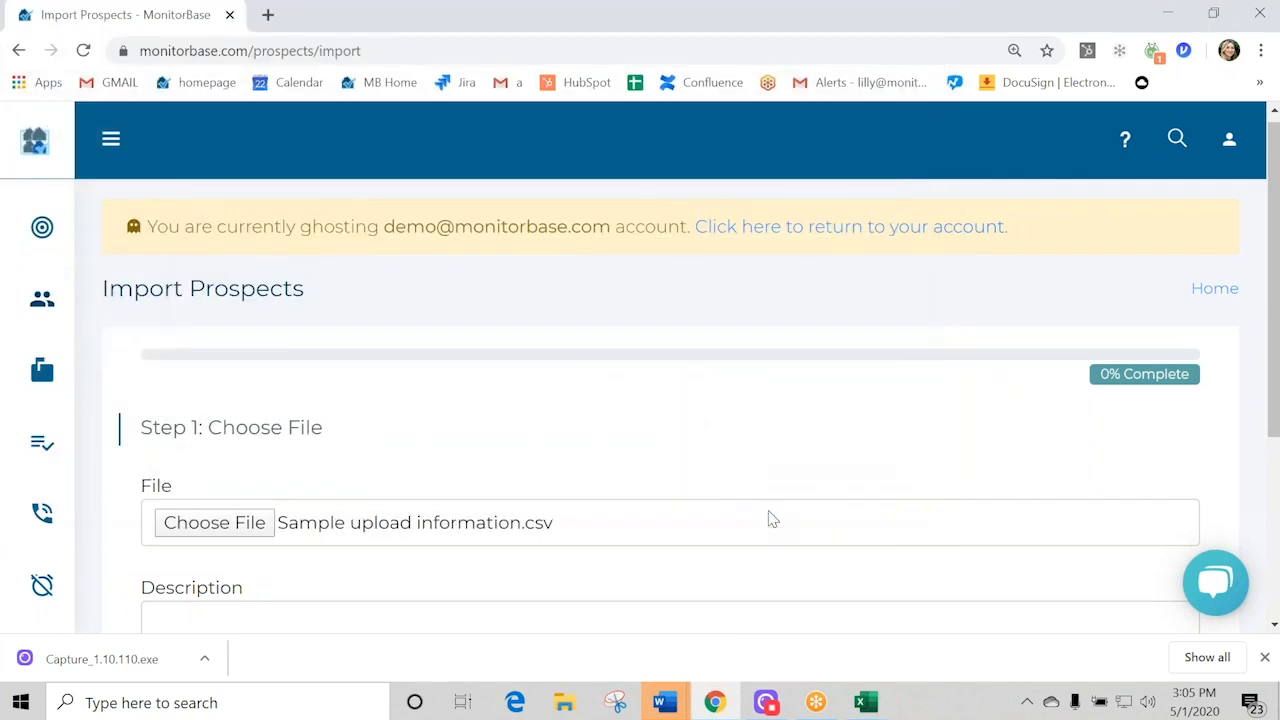
Describe the import as "Sample Upload" and continue to the user and tag selection.
scroll(770, 517, "down", 3)
scroll(770, 517, "up", 2)
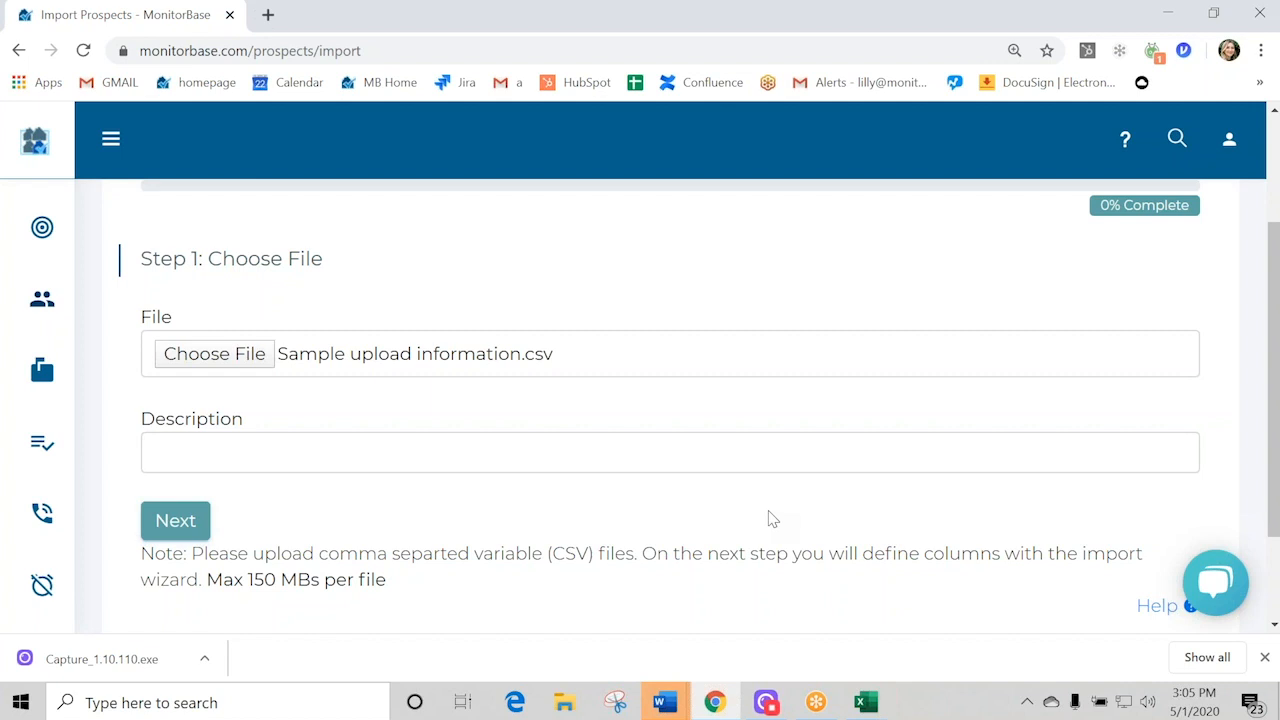
left_click(757, 448)
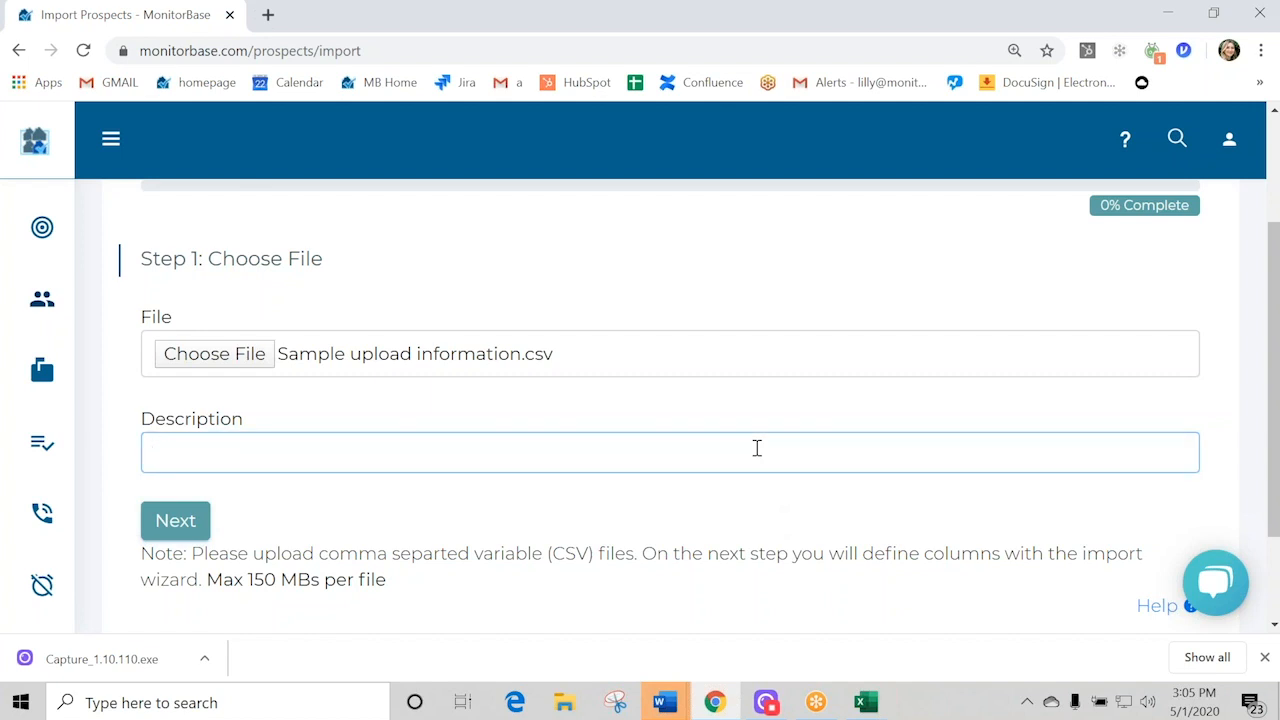
type("Sample Upload")
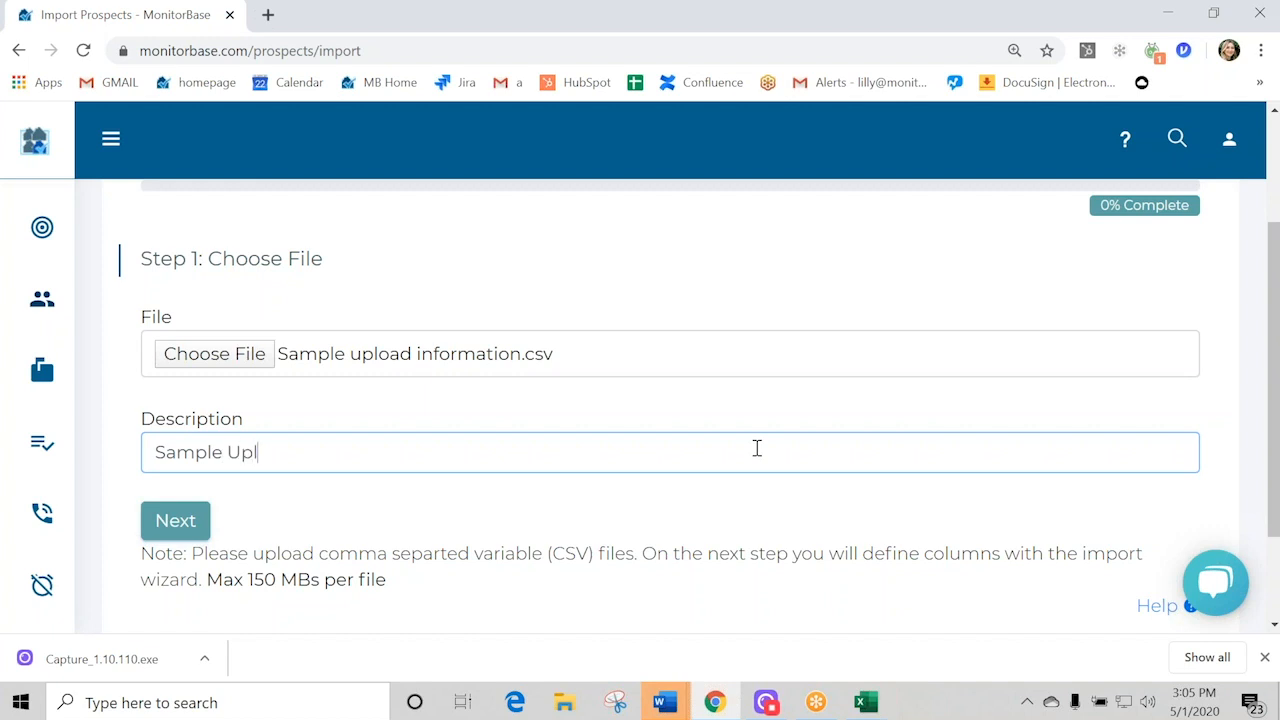
left_click(175, 521)
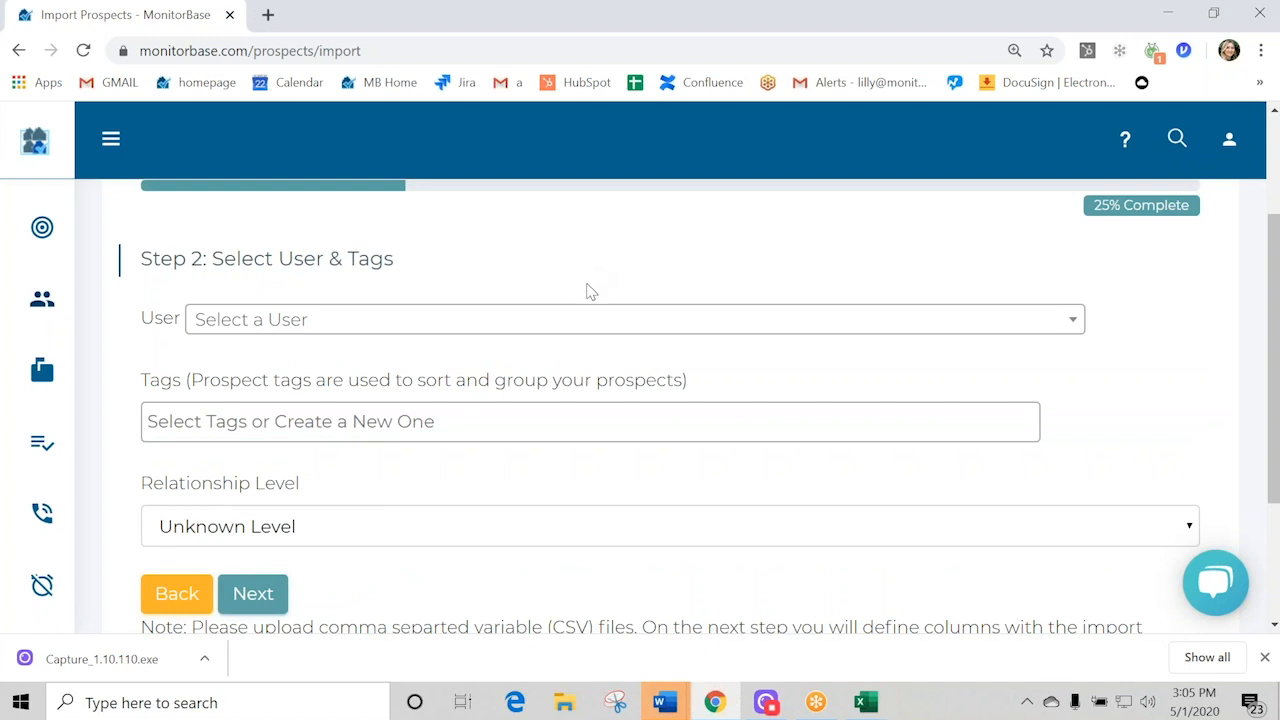
Assign the imported prospects to the Demo Account user.
left_click(589, 327)
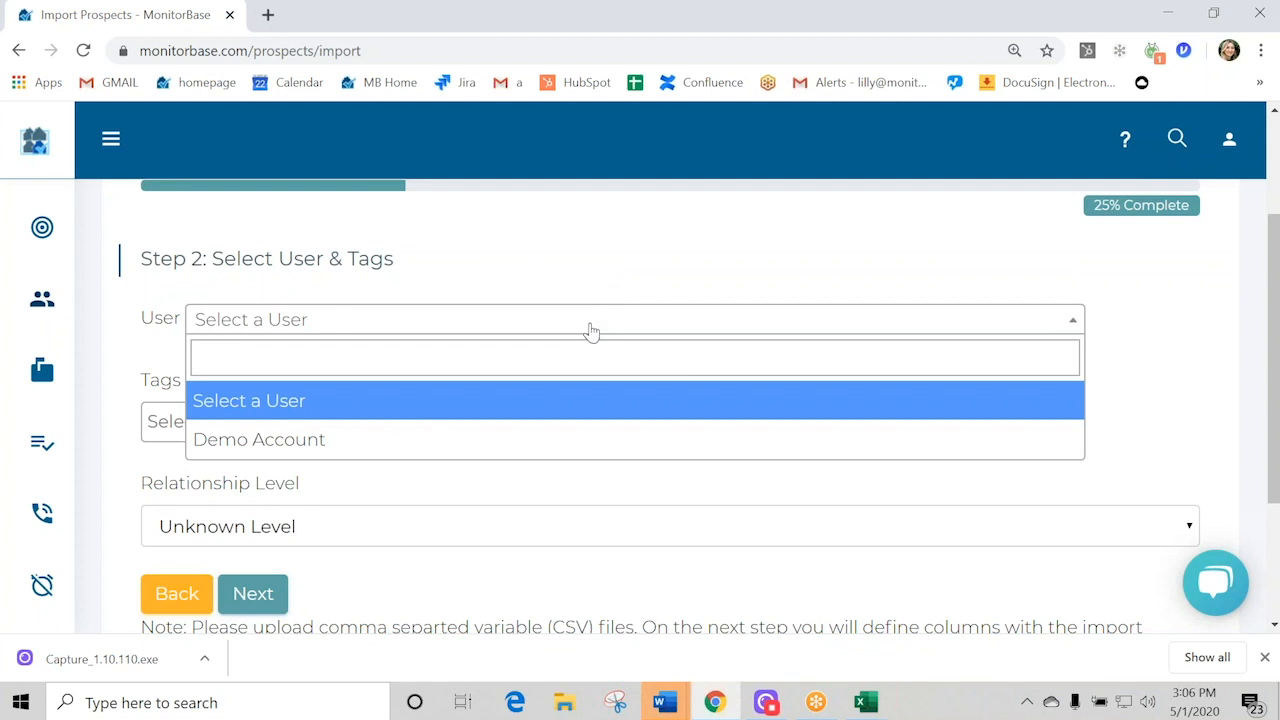
left_click(608, 437)
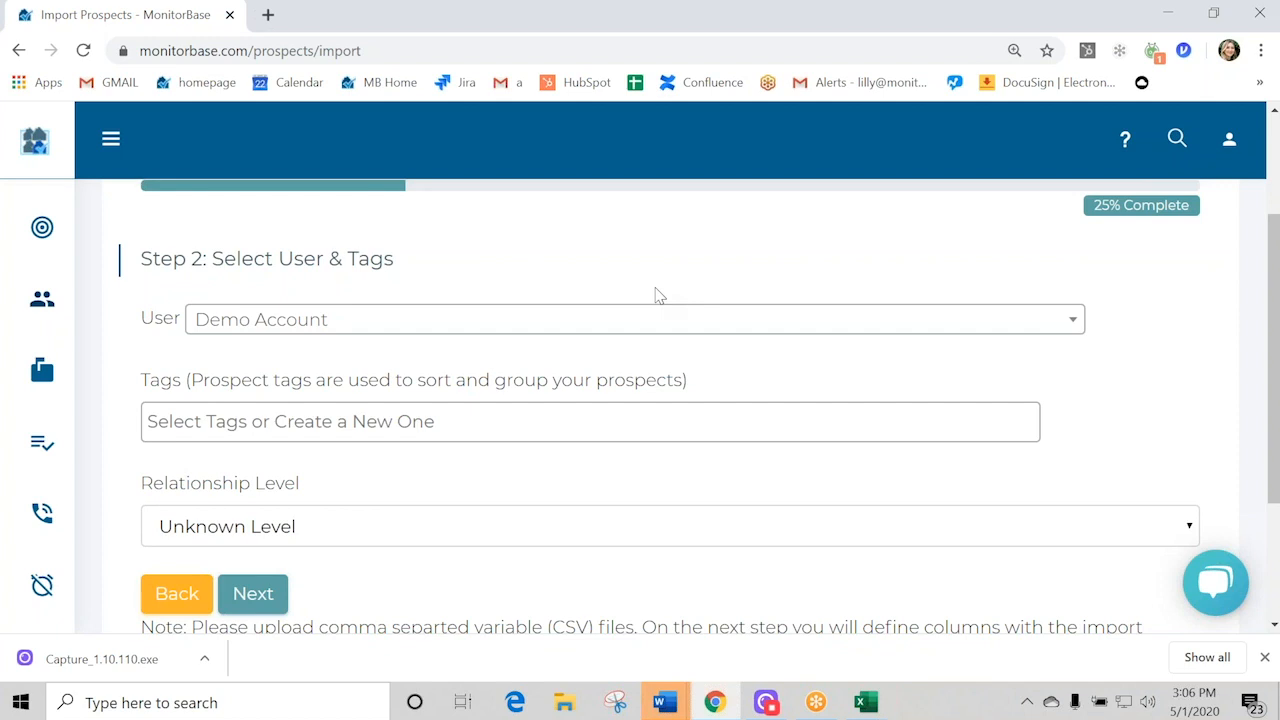
left_click(666, 318)
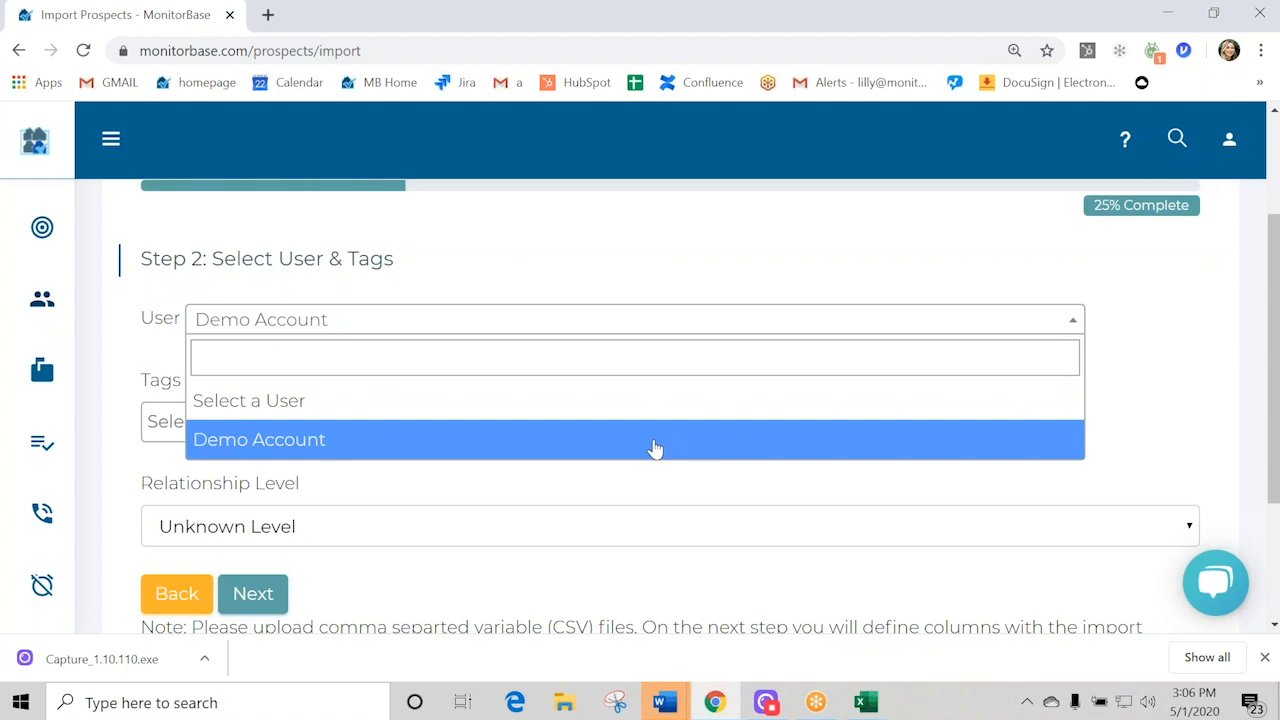
left_click(675, 262)
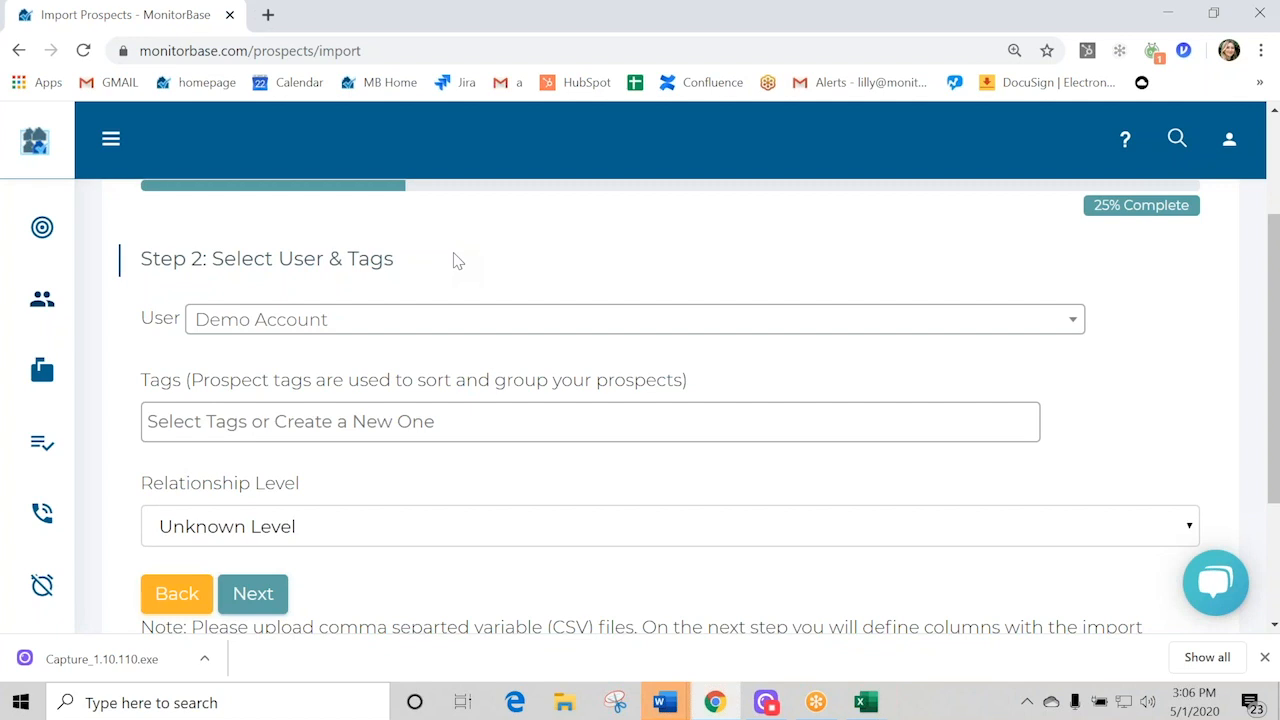
left_click(477, 318)
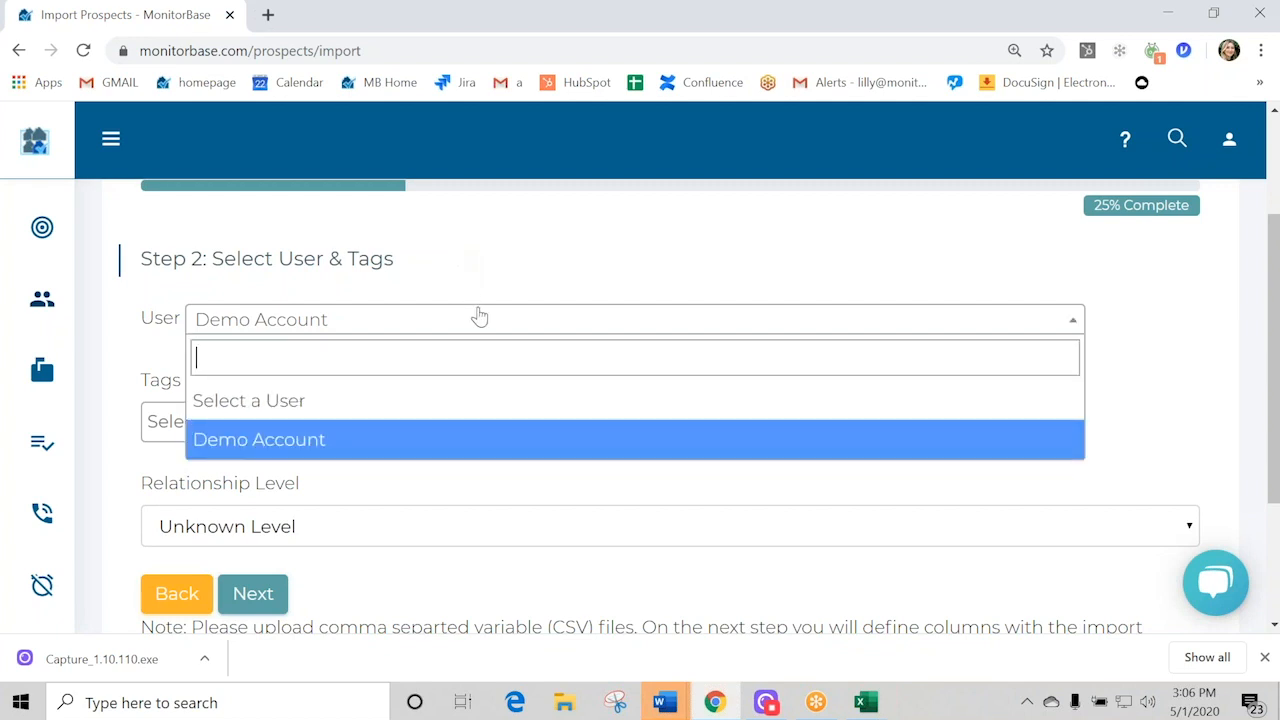
left_click(530, 574)
Tag the imported prospects with the date 05.01.20 and a second tag made of "Realtor" plus the realtor's first name.
left_click(431, 423)
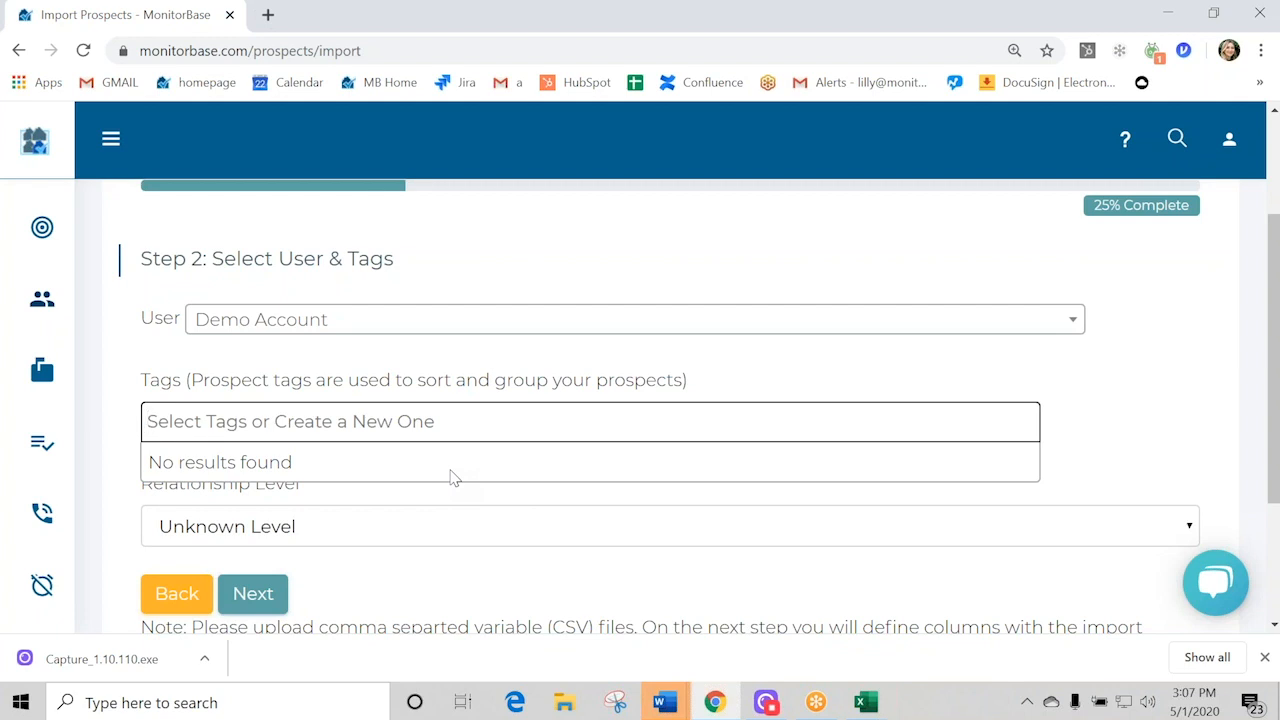
key("BackSpace")
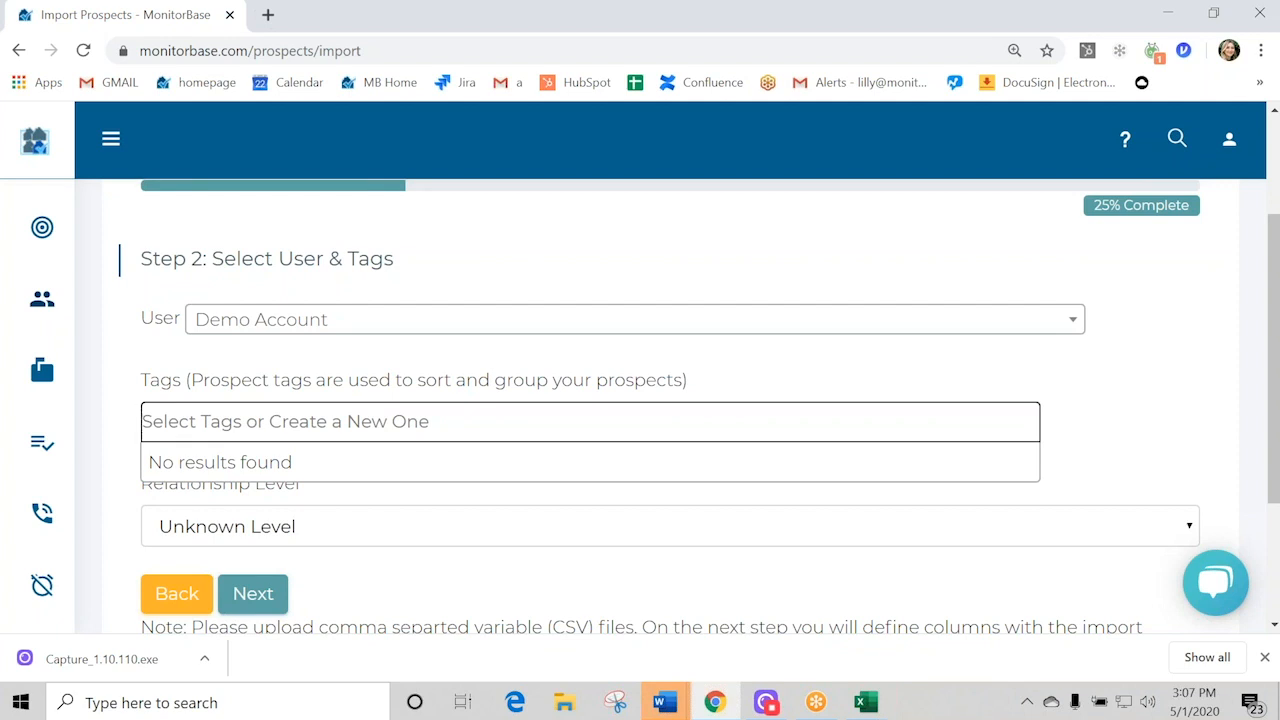
type("05.")
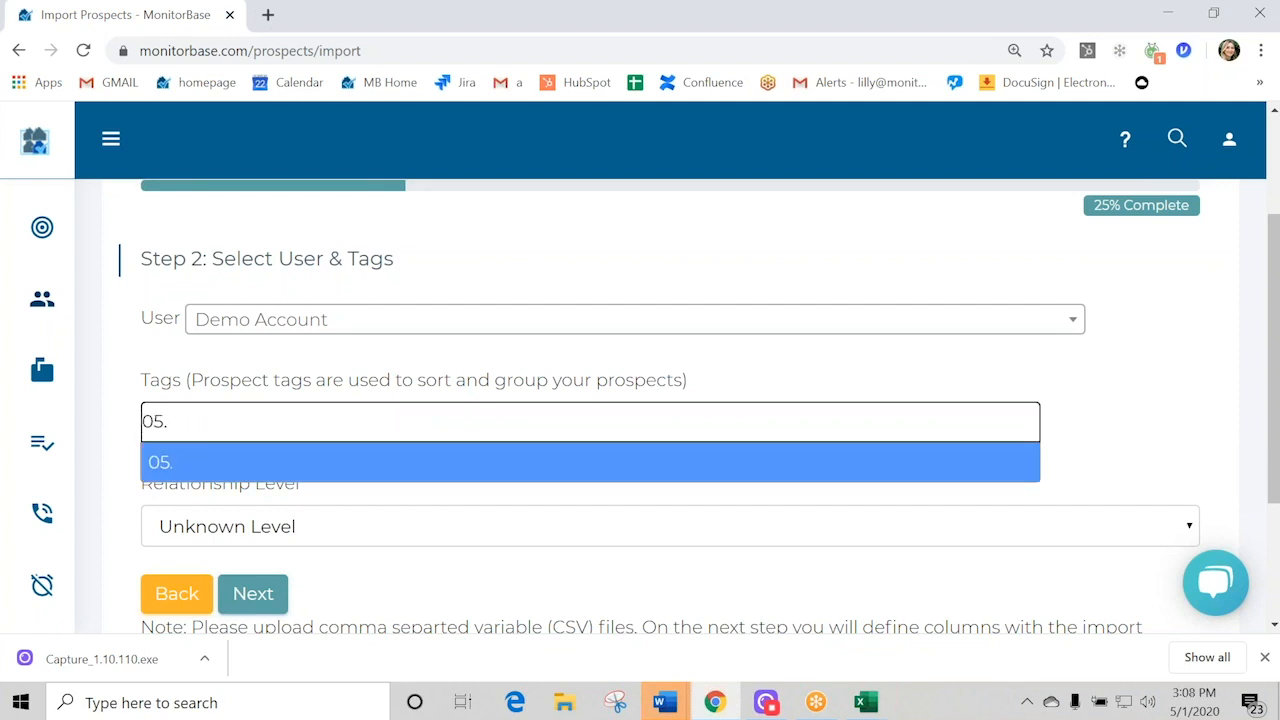
type("01.20")
key("Return")
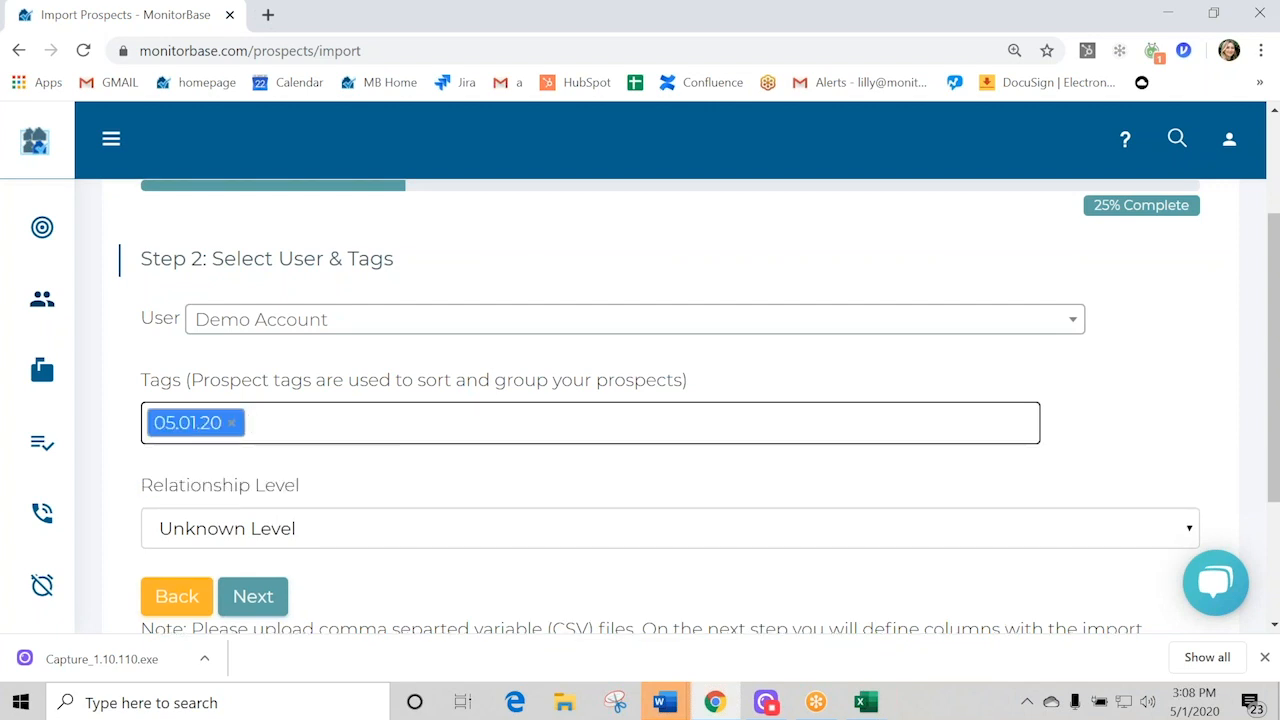
key("BackSpace")
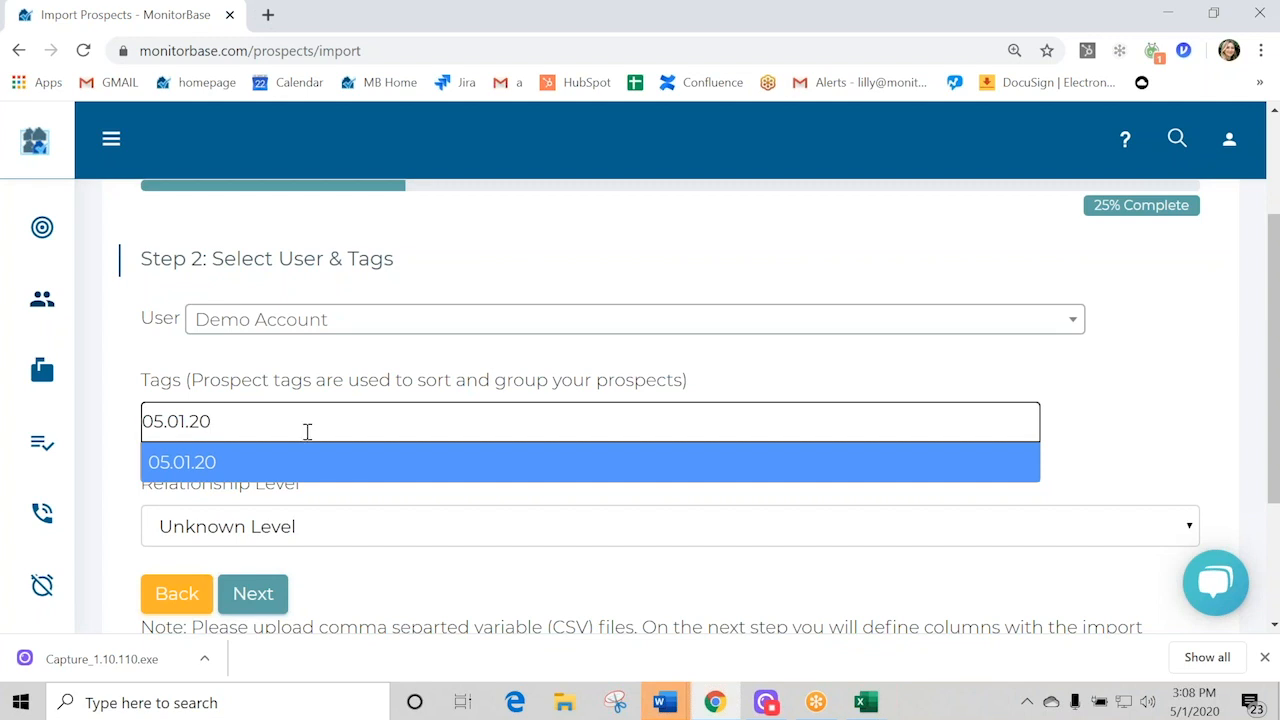
left_click(372, 576)
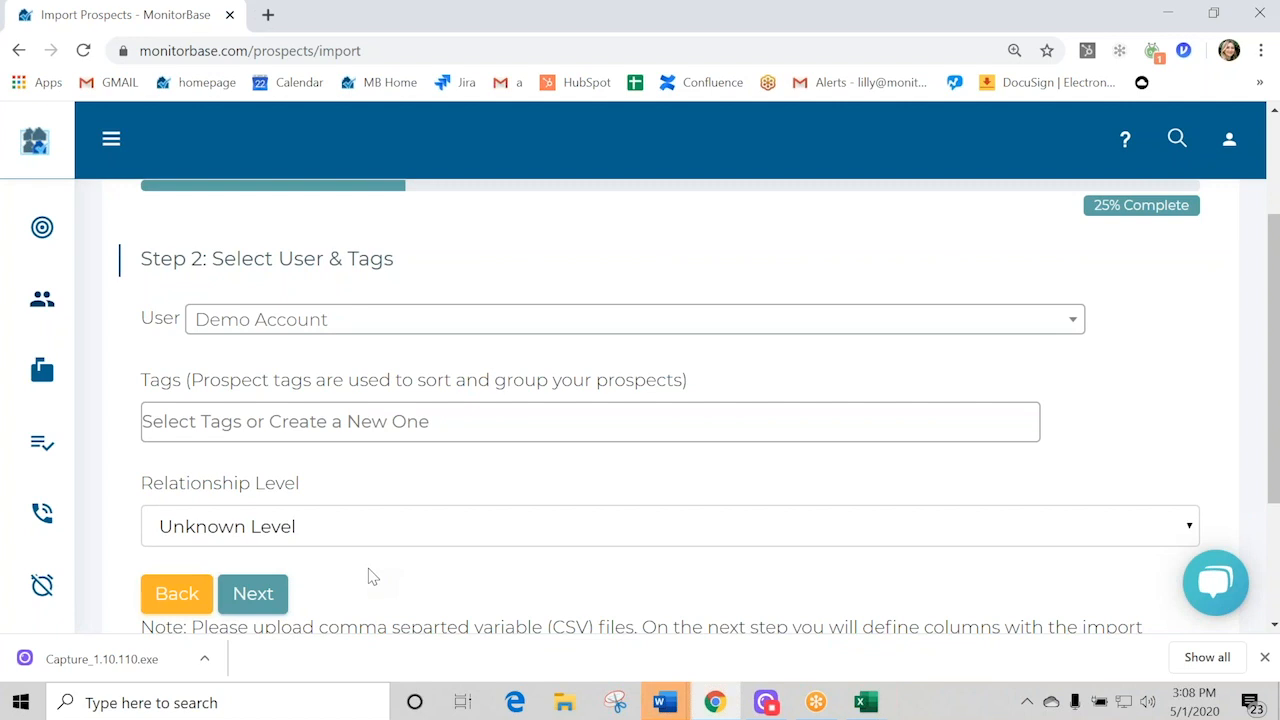
left_click(390, 423)
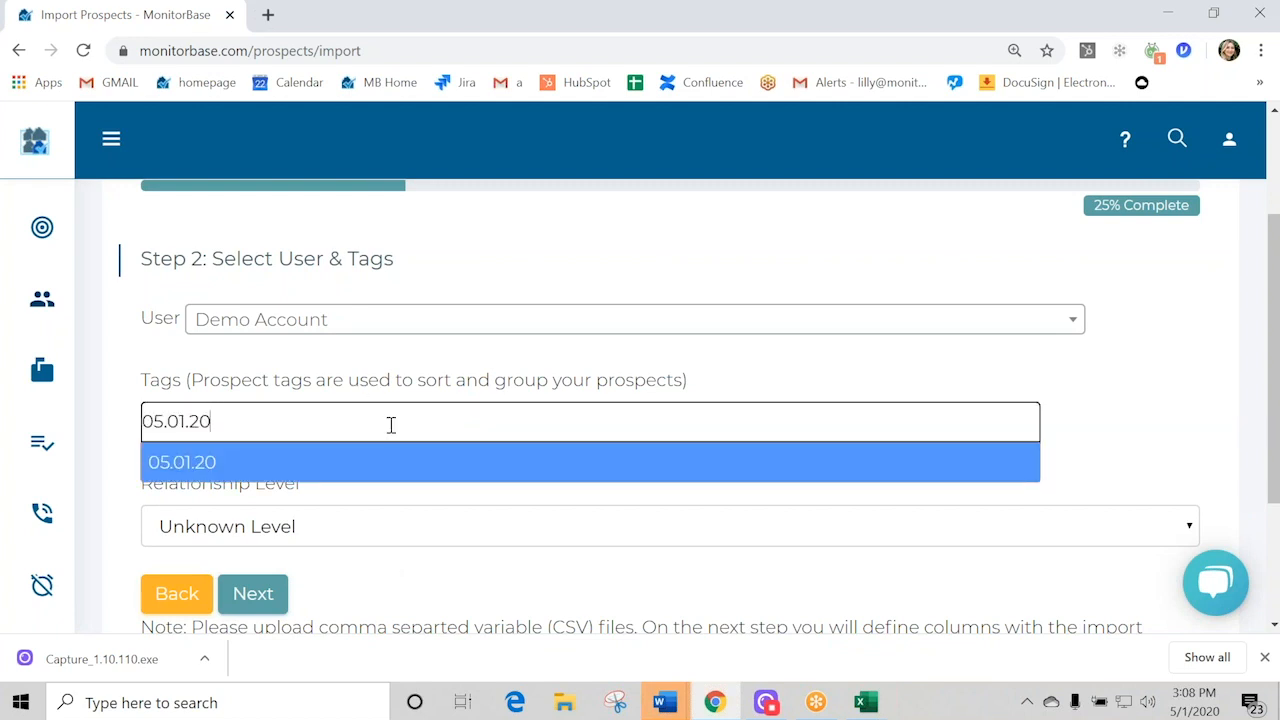
key("Return")
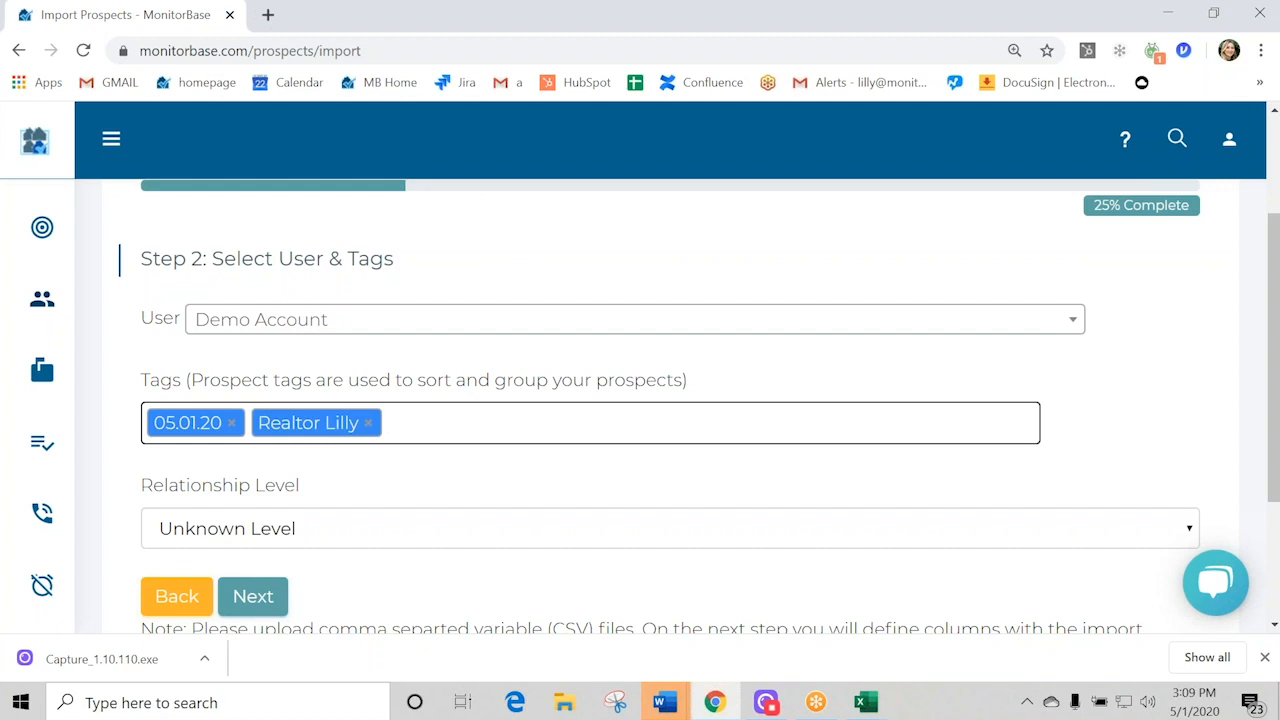
key("Return")
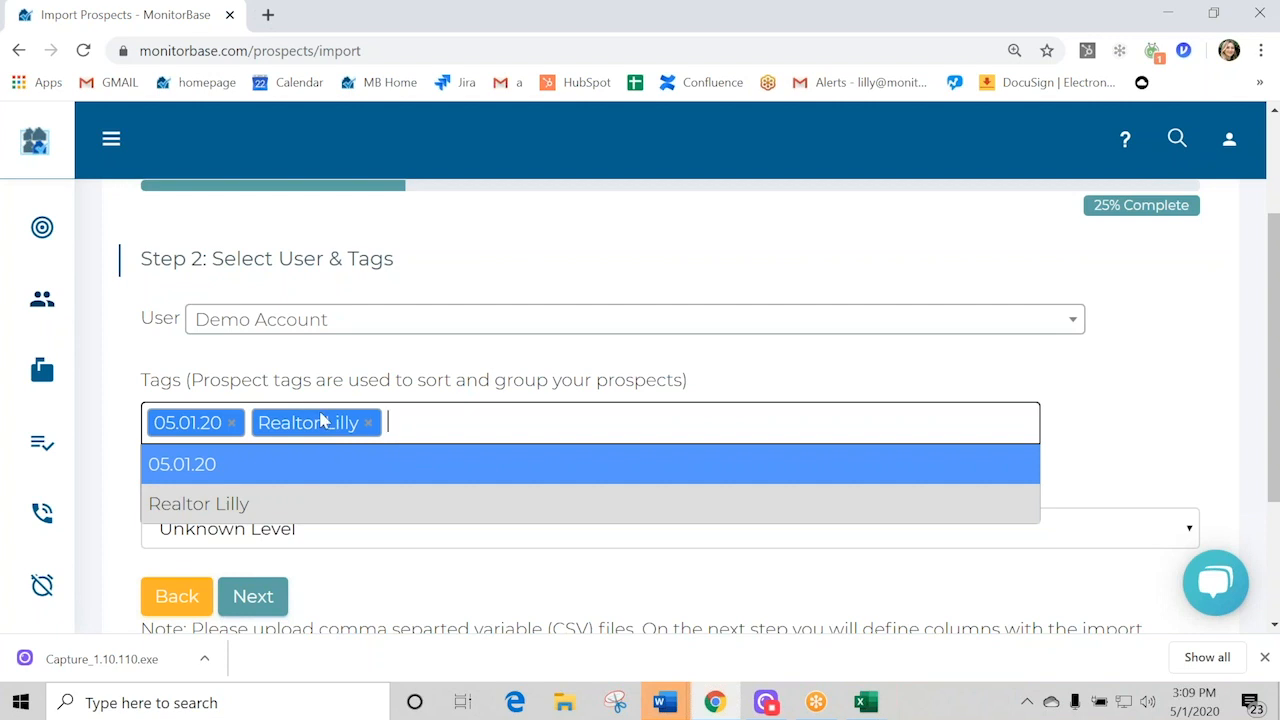
Set the relationship level to Past client and continue to the monitoring options.
left_click(375, 540)
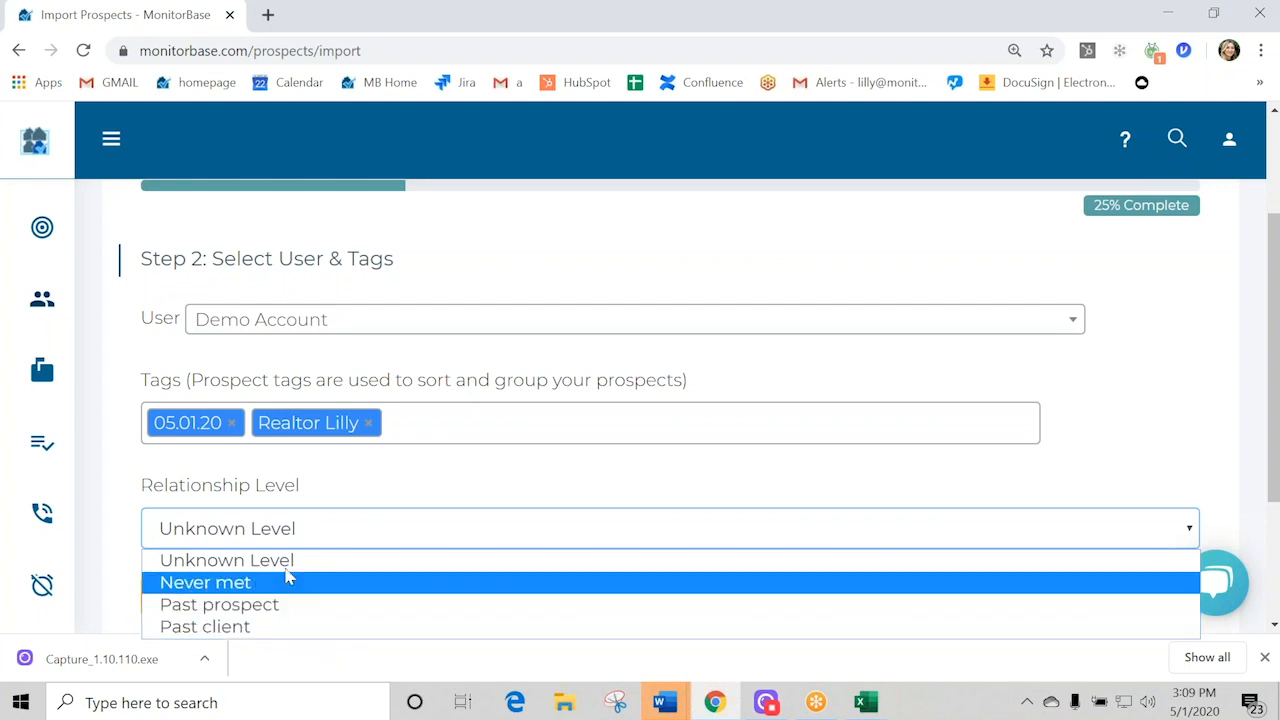
left_click(292, 626)
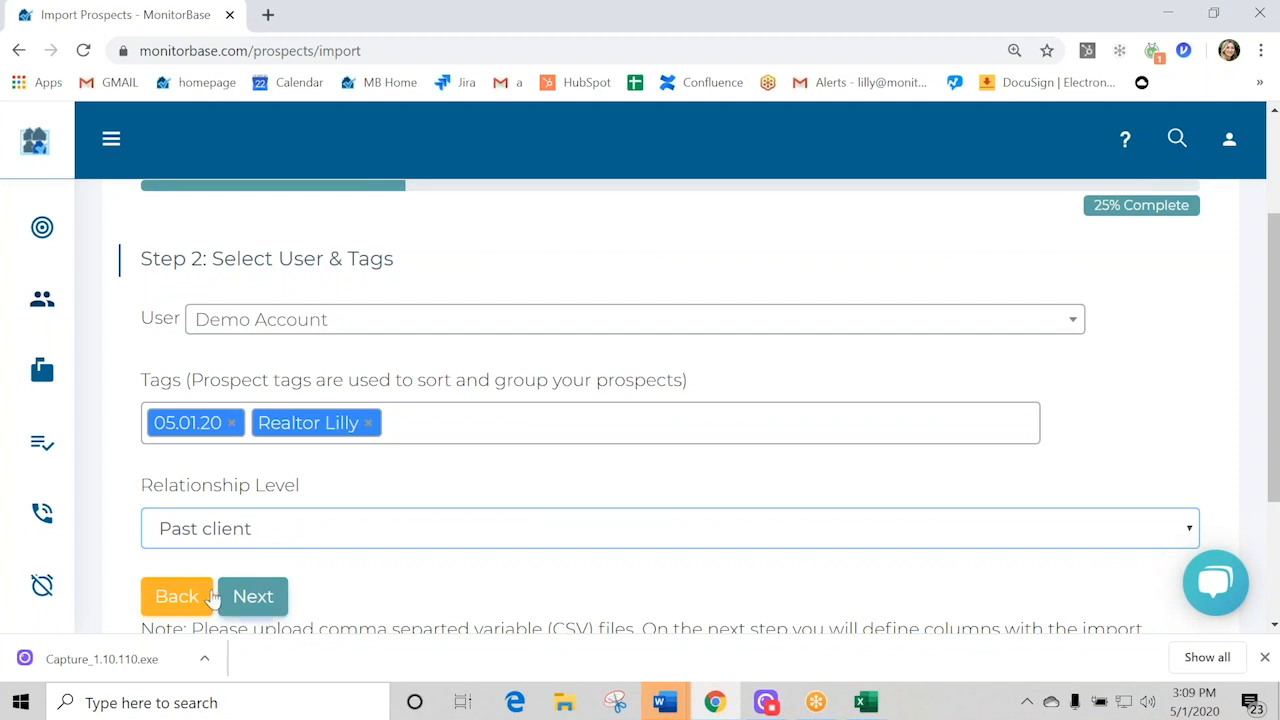
left_click(252, 596)
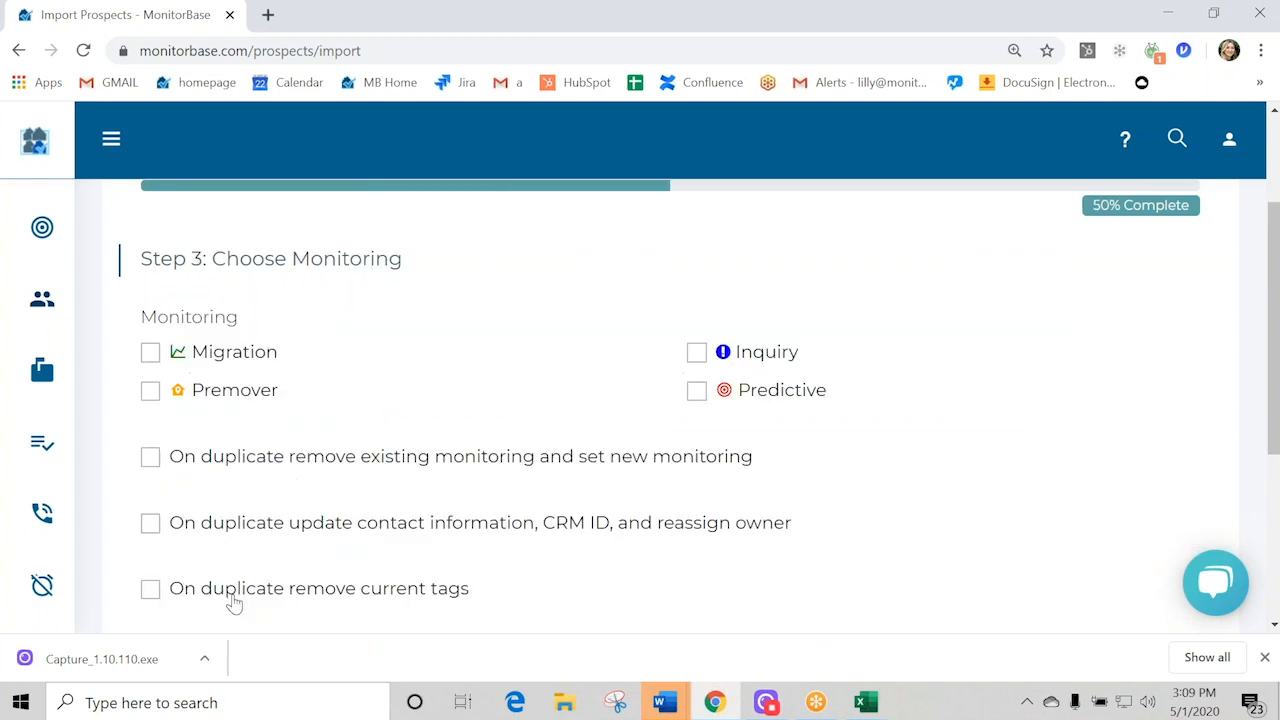
Enable Migration, Premover, Inquiry and Predictive monitoring for the imported prospects and continue to the column mapping.
scroll(523, 357, "down", 1)
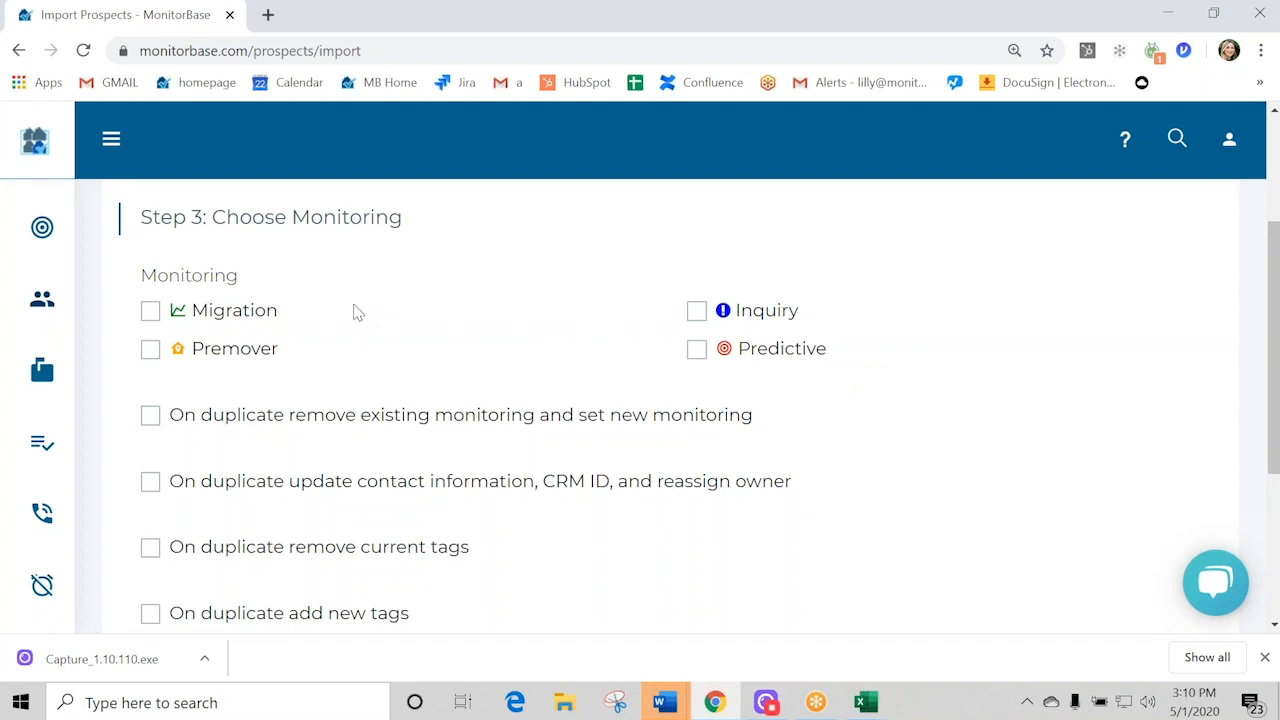
left_click(150, 313)
left_click(150, 348)
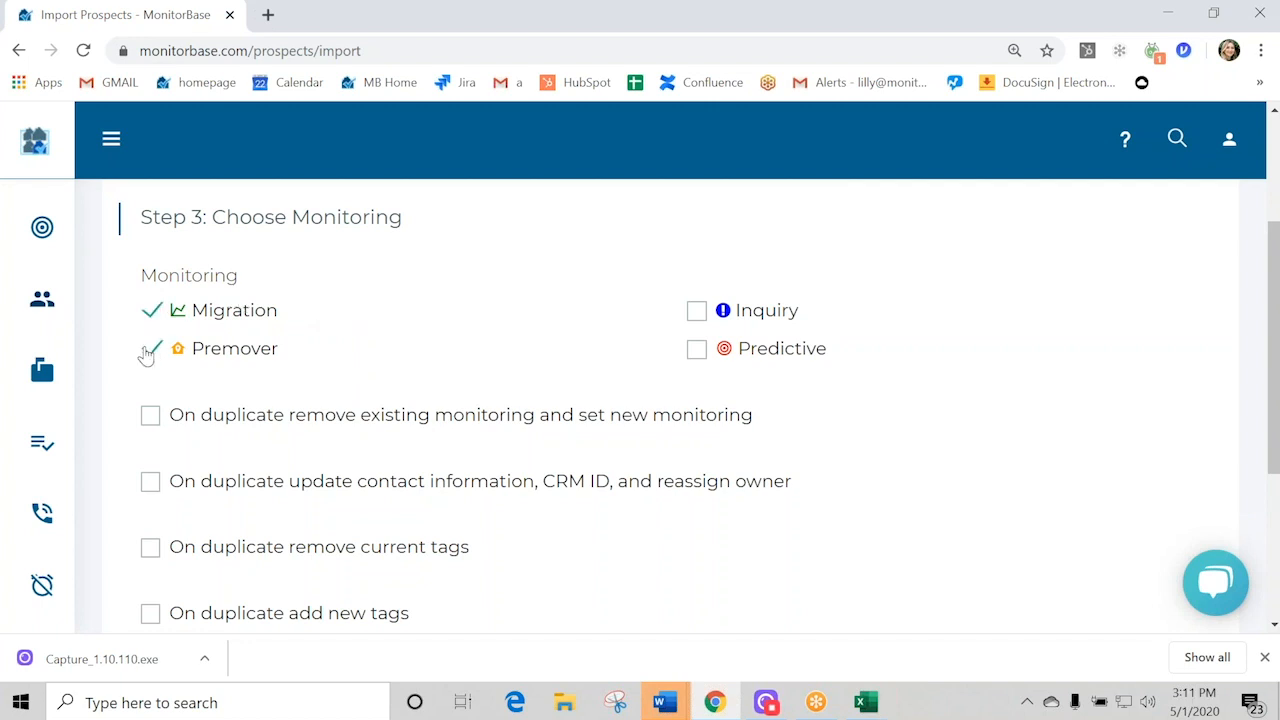
left_click(695, 312)
left_click(700, 352)
scroll(575, 368, "down", 1)
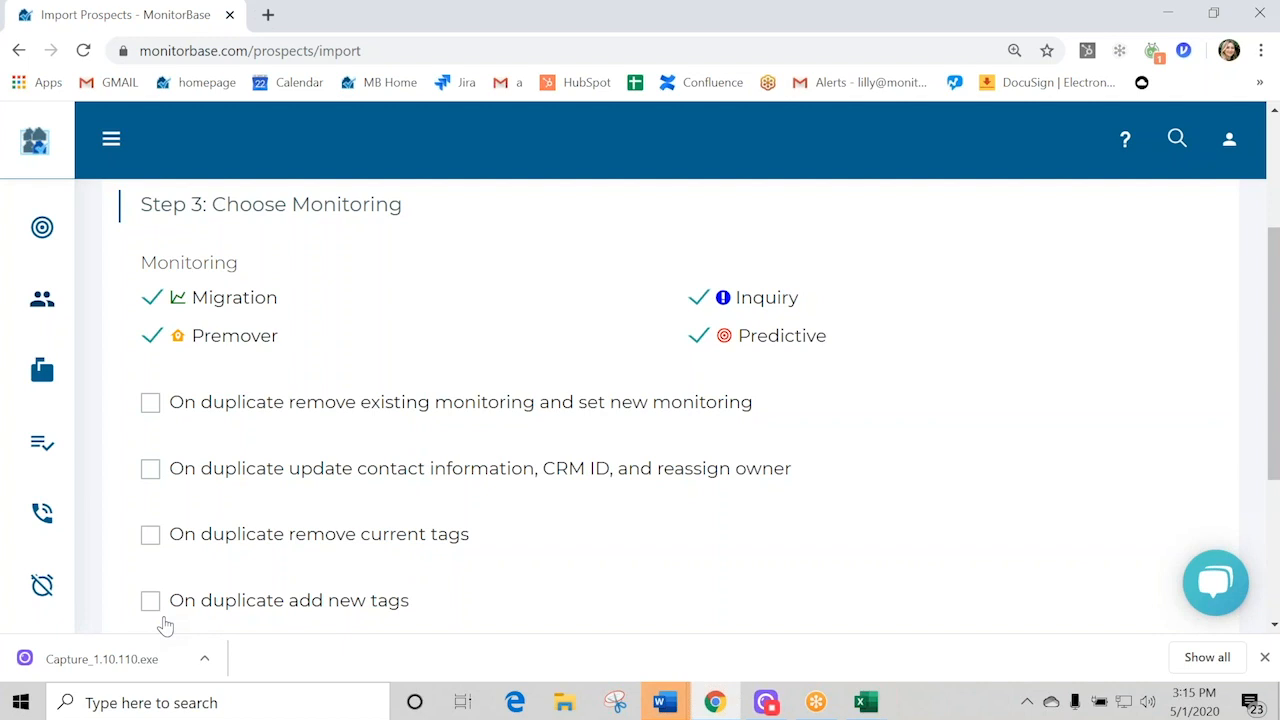
scroll(165, 625, "down", 1)
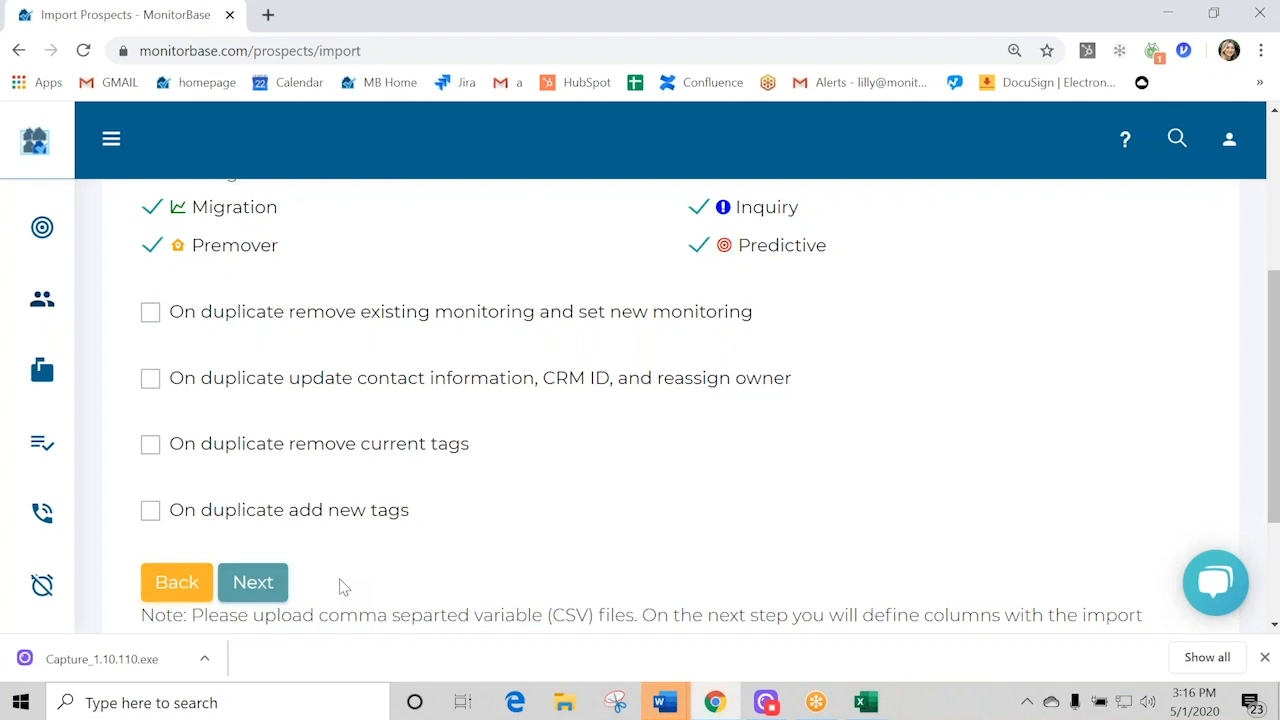
scroll(740, 548, "up", 1)
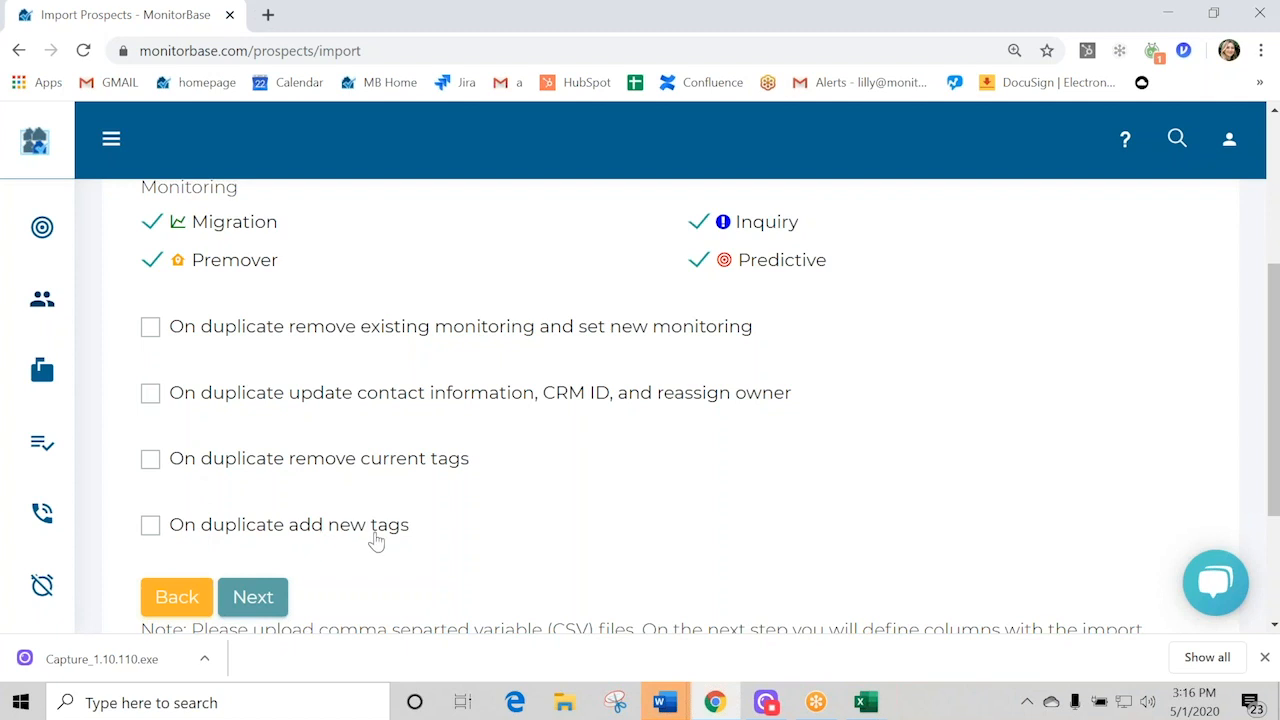
left_click(253, 598)
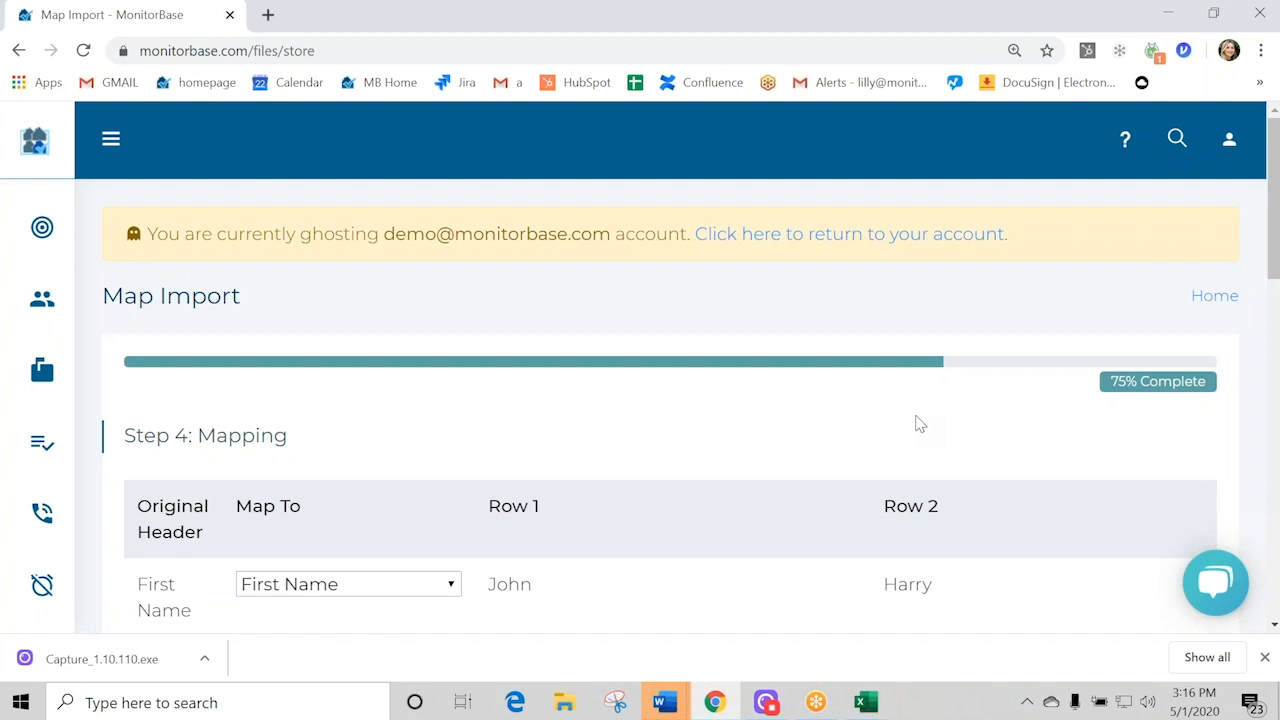
Check the name column mappings against the sample rows and look through the target fields for First Name and Co First Name.
scroll(920, 424, "down", 2)
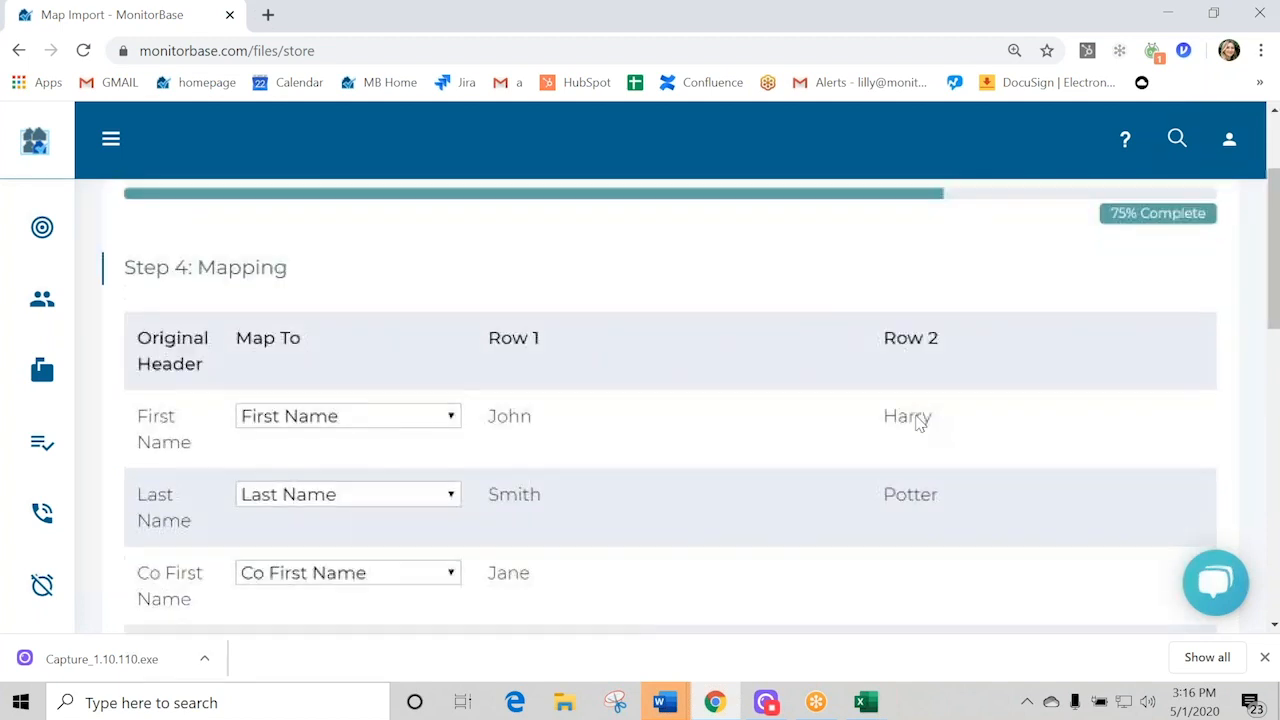
scroll(224, 347, "down", 1)
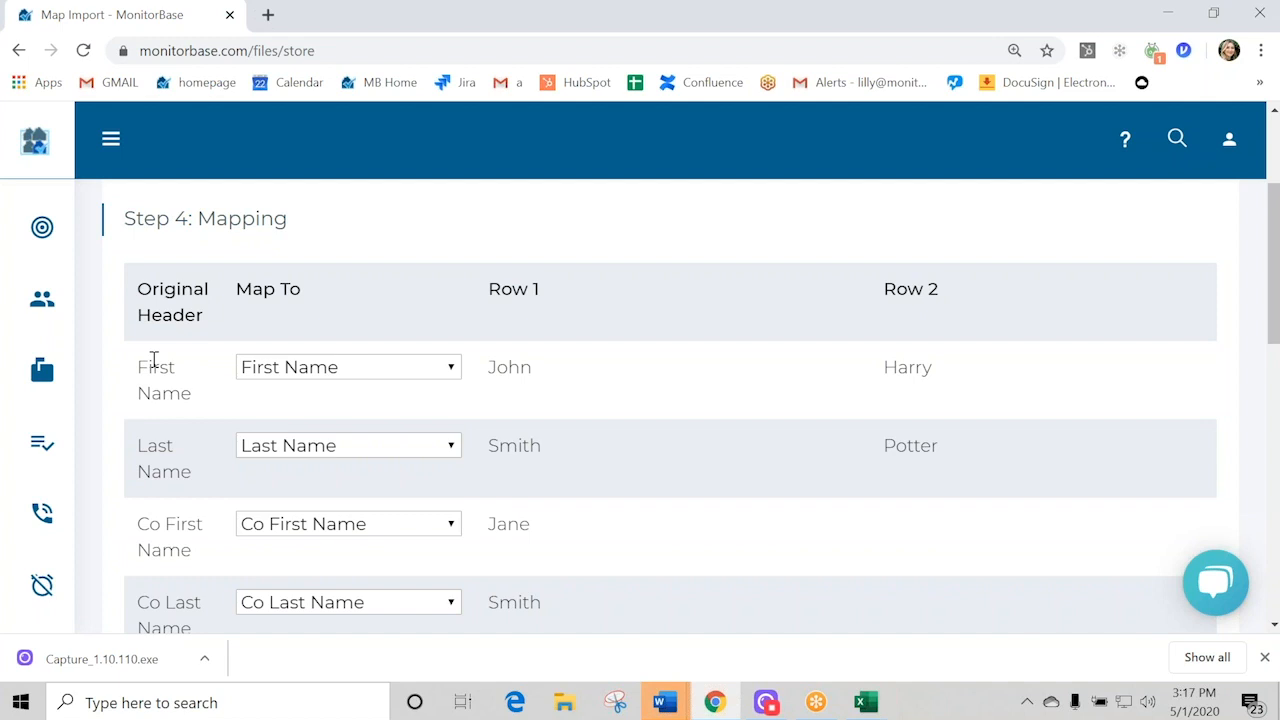
scroll(147, 395, "down", 1)
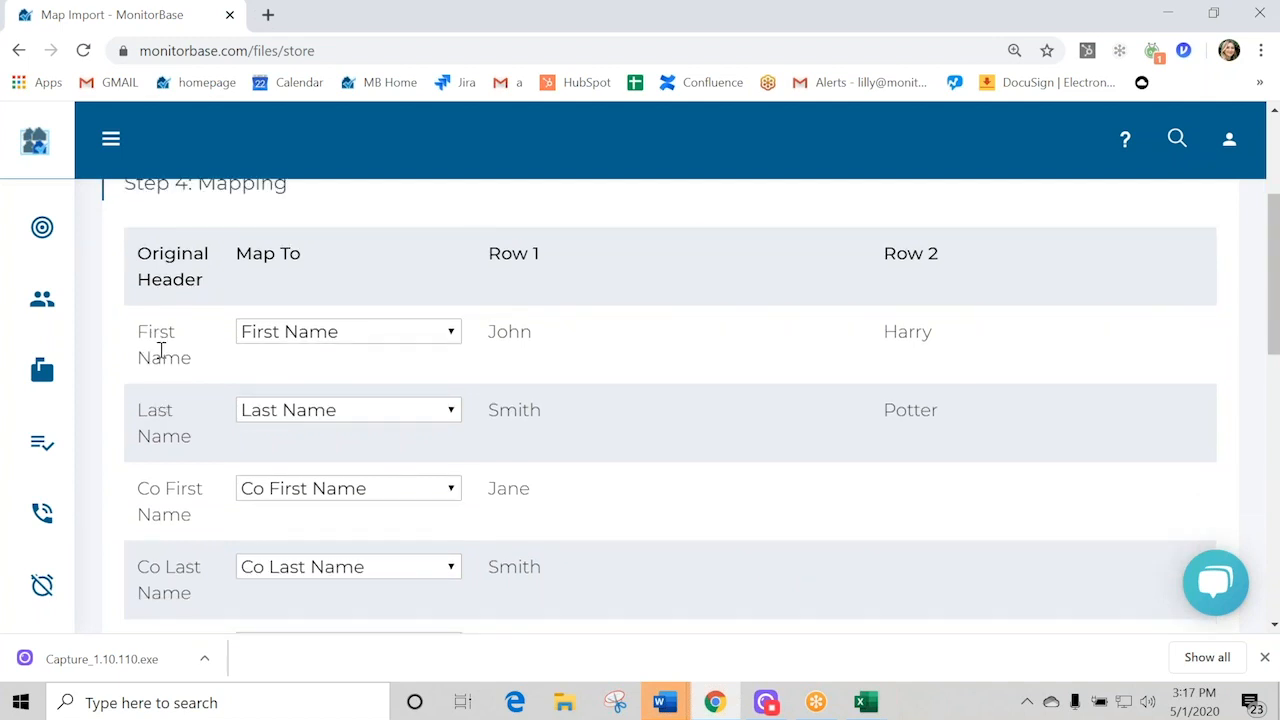
scroll(152, 446, "down", 1)
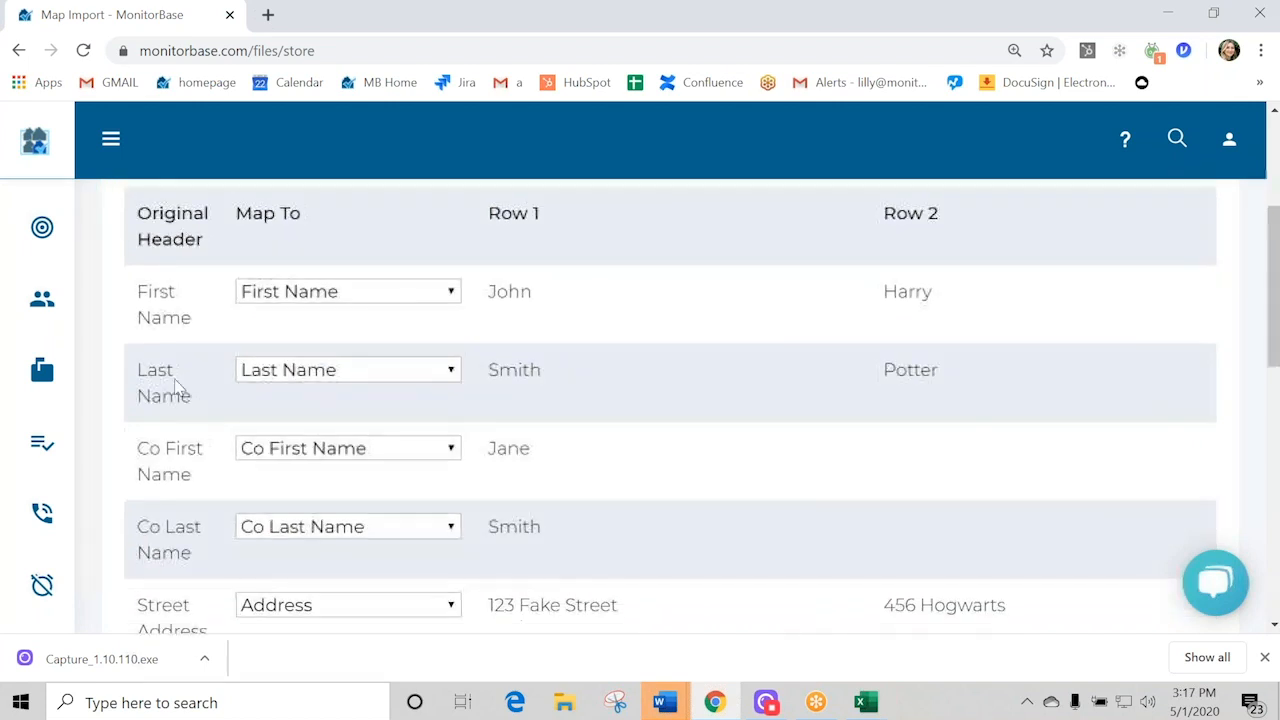
left_click(262, 291)
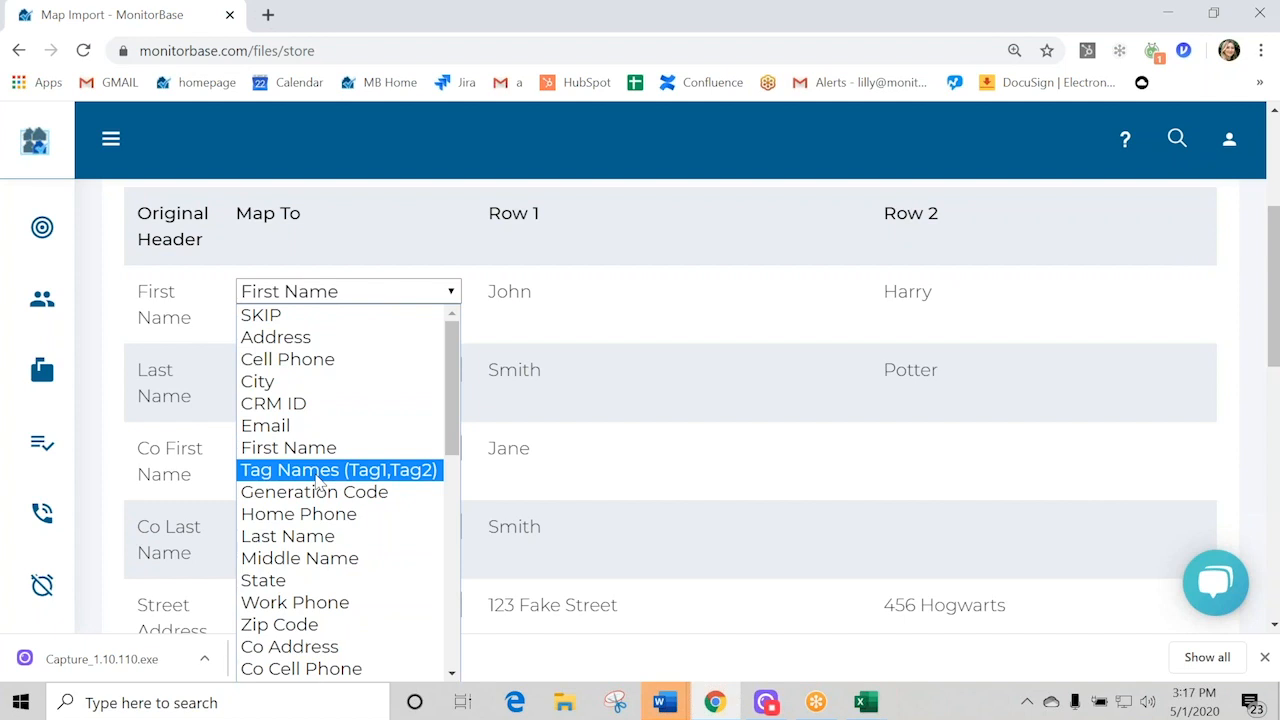
left_click(735, 254)
scroll(735, 254, "right", 1)
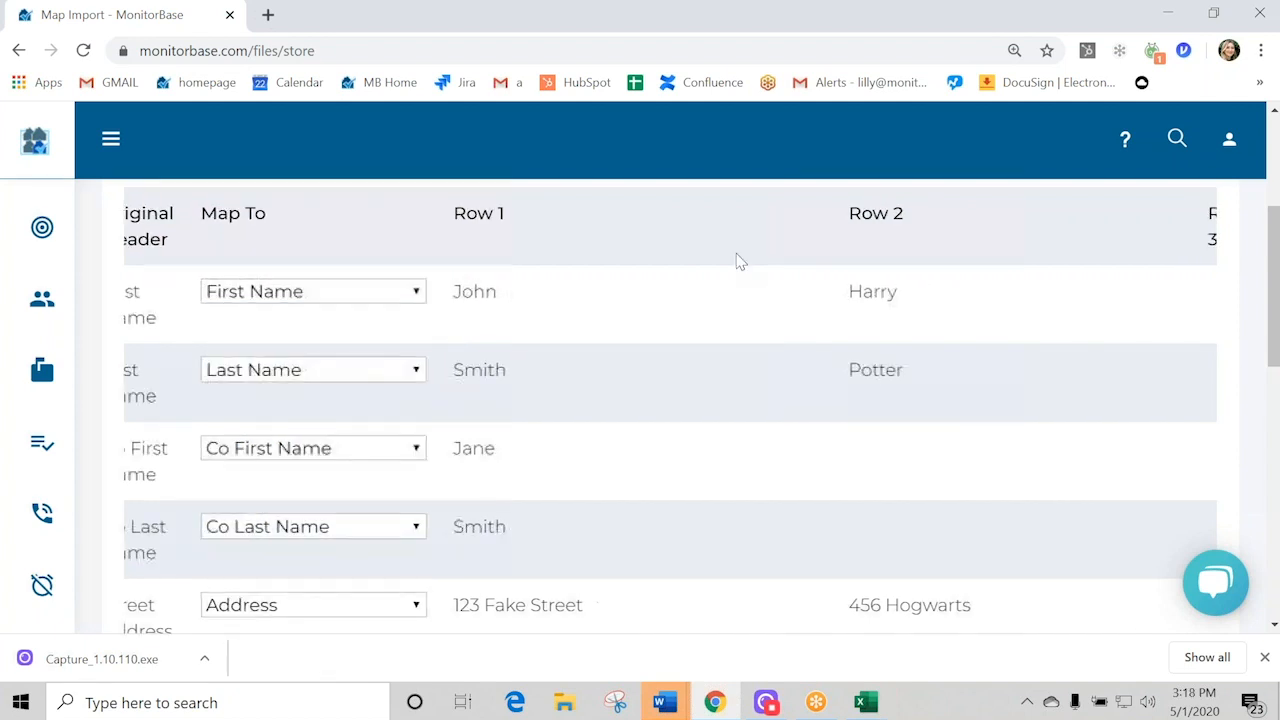
scroll(935, 225, "right", 2)
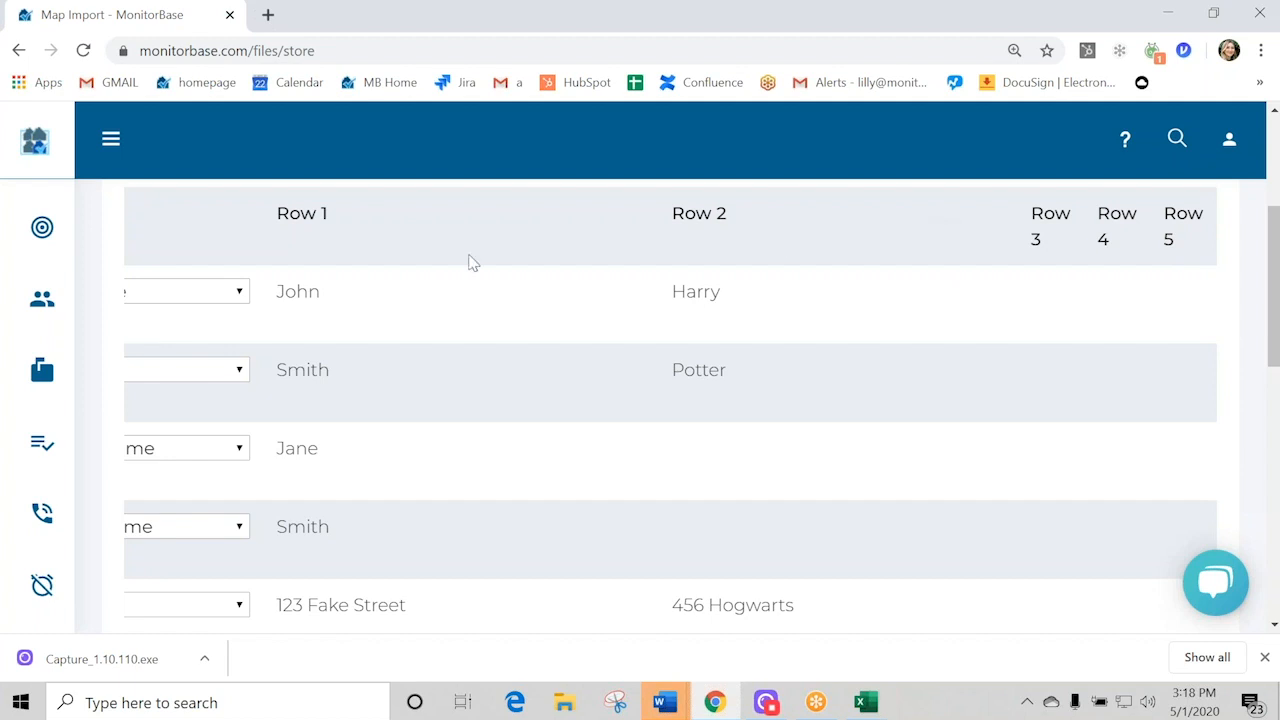
scroll(190, 310, "left", 3)
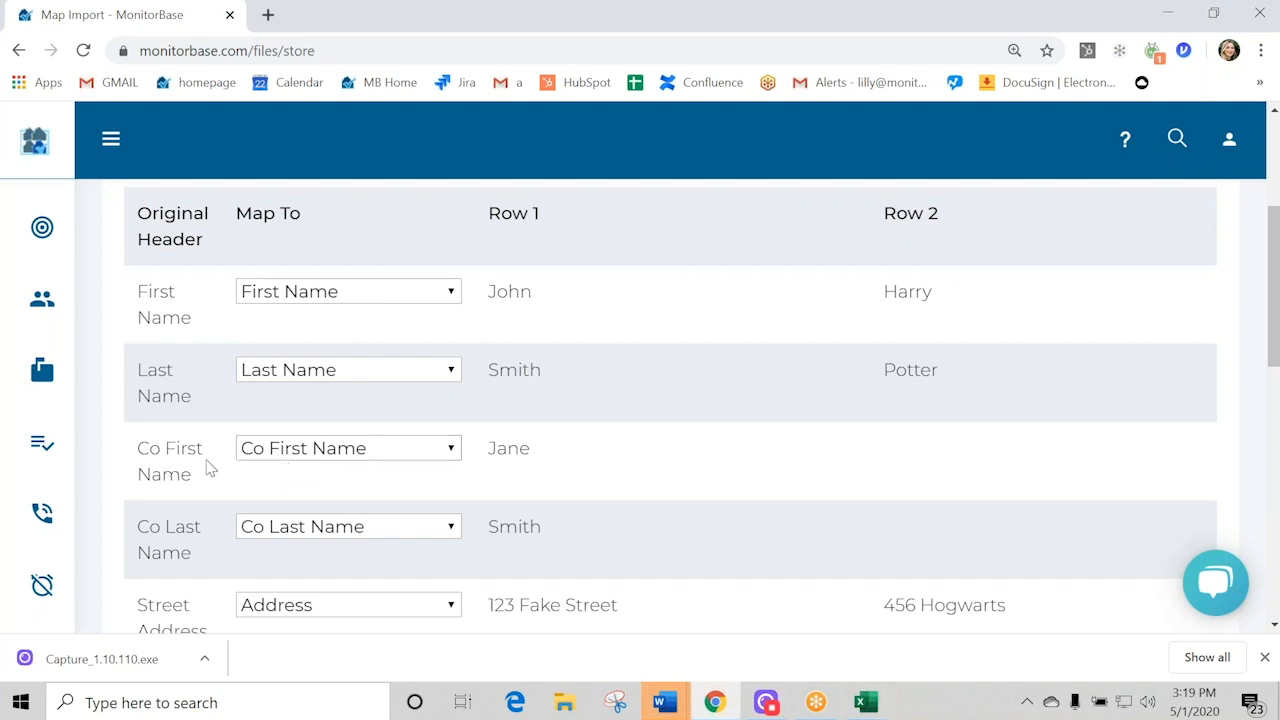
left_click(253, 459)
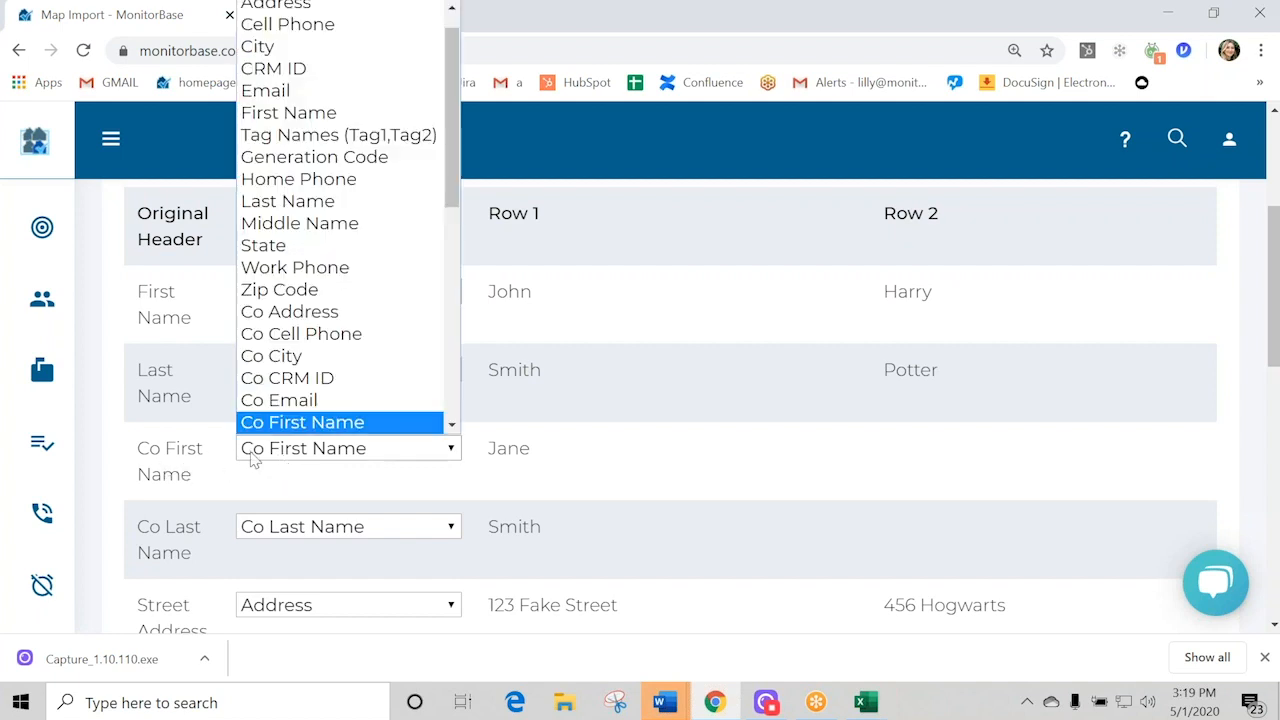
left_click(349, 428)
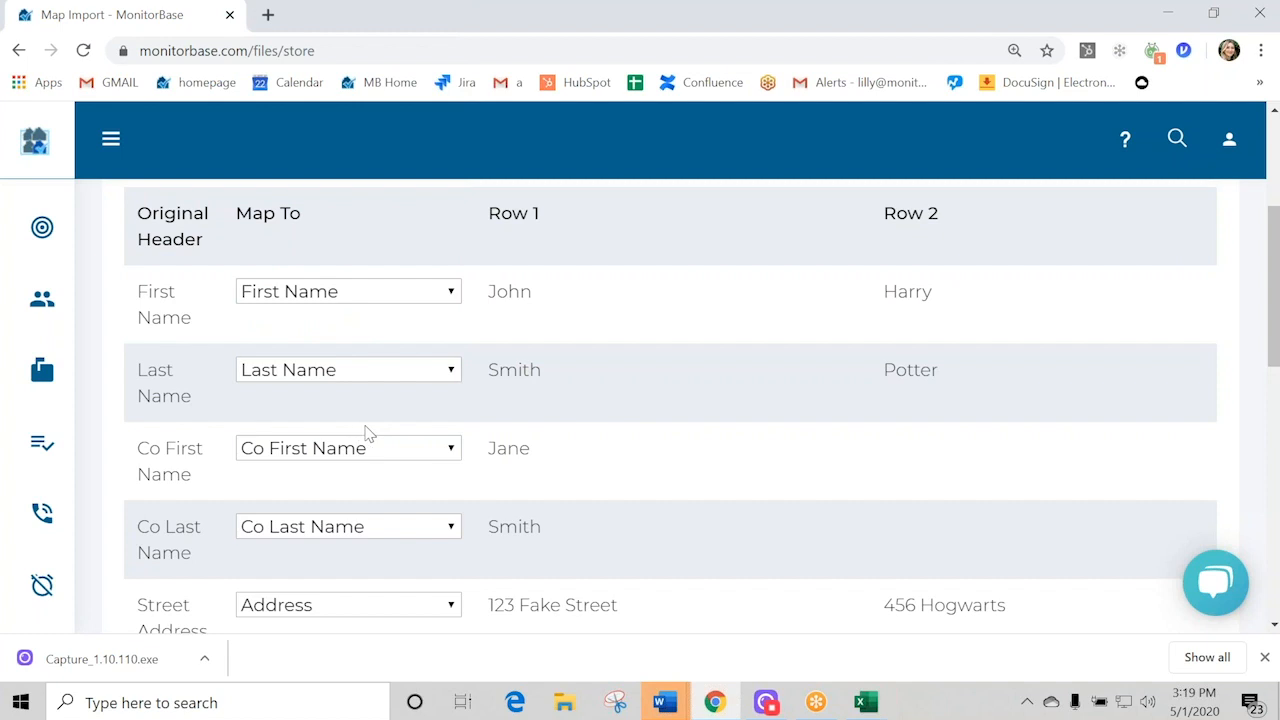
Map the Zip Code column to the Zip Code field instead of skipping it.
scroll(363, 435, "down", 2)
scroll(366, 432, "down", 1)
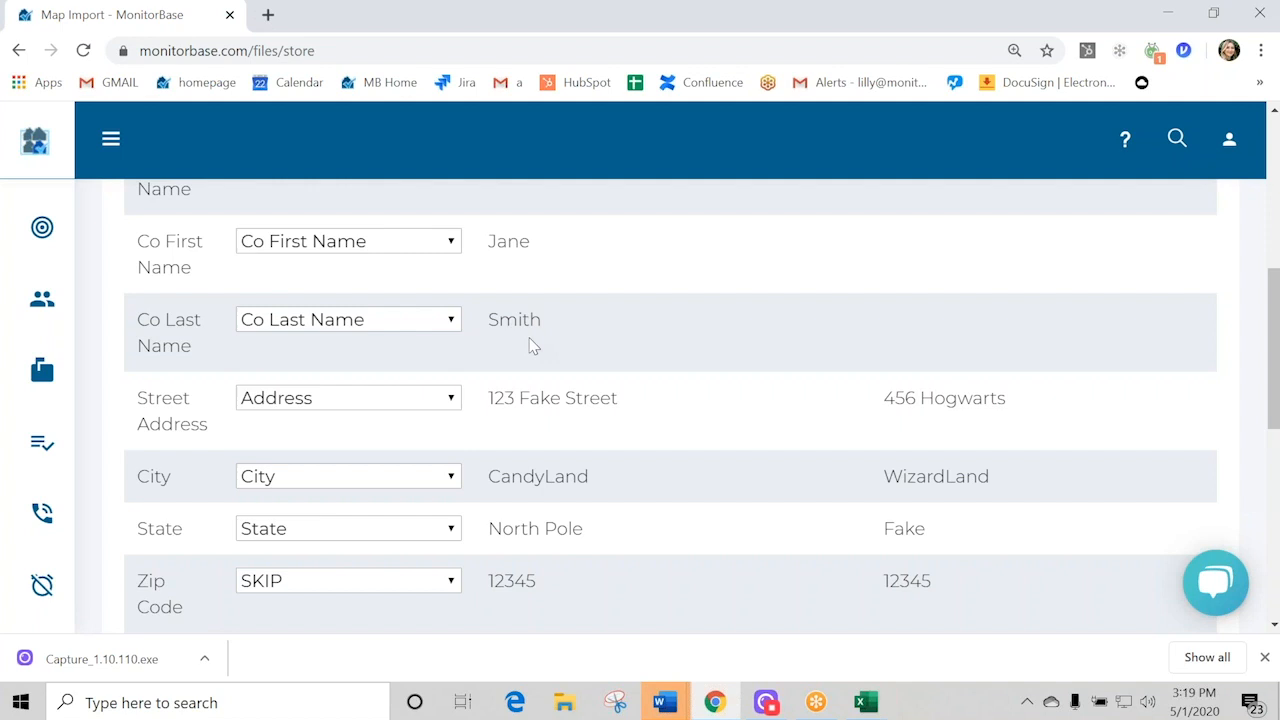
scroll(548, 370, "down", 1)
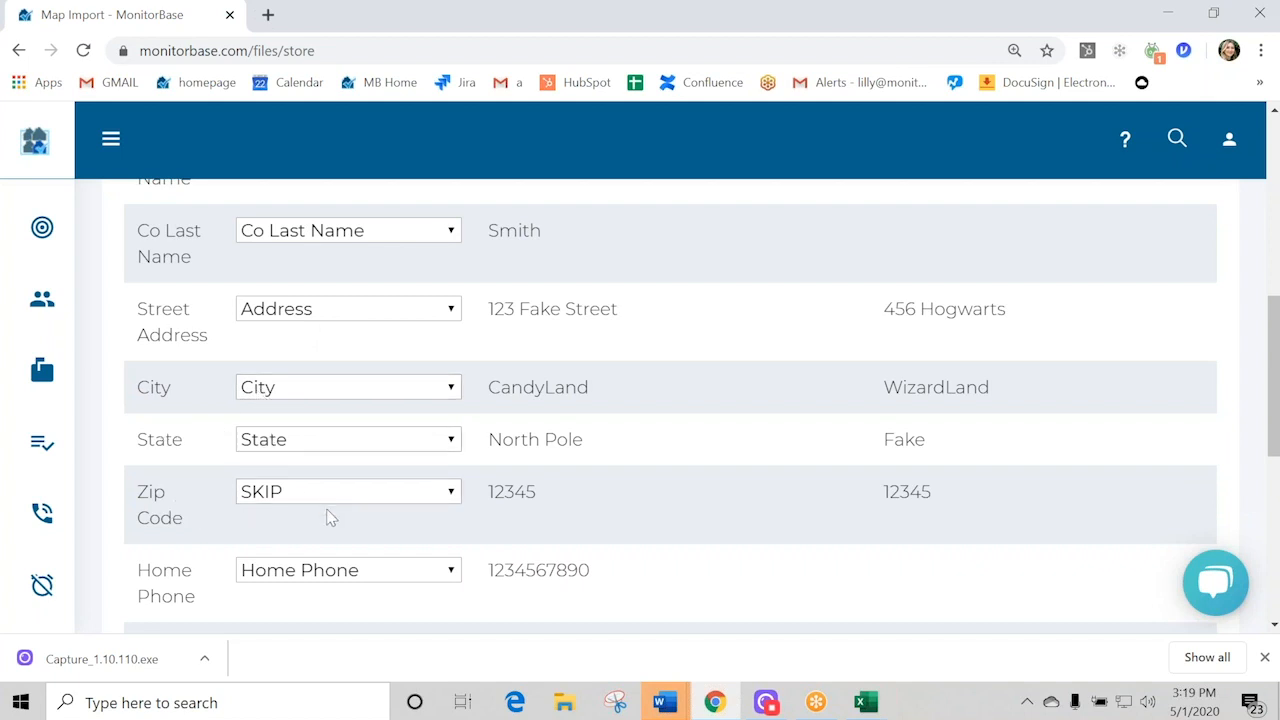
scroll(331, 517, "down", 1)
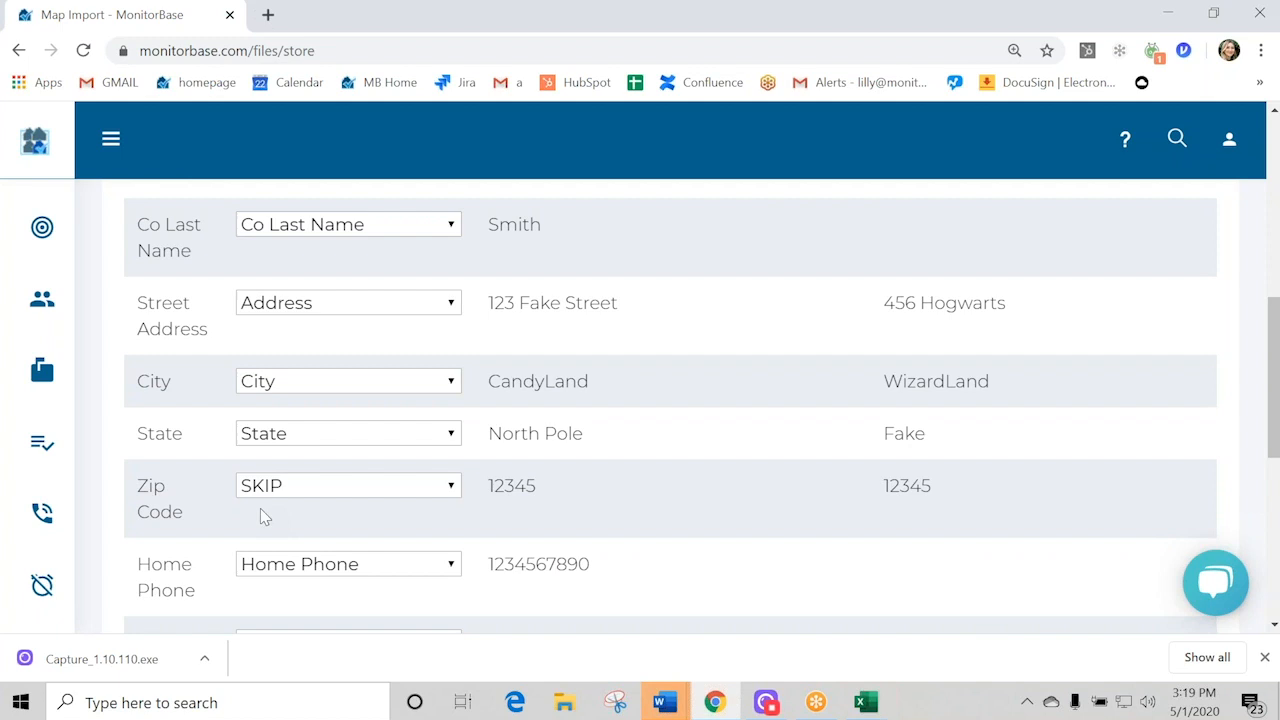
left_click(305, 490)
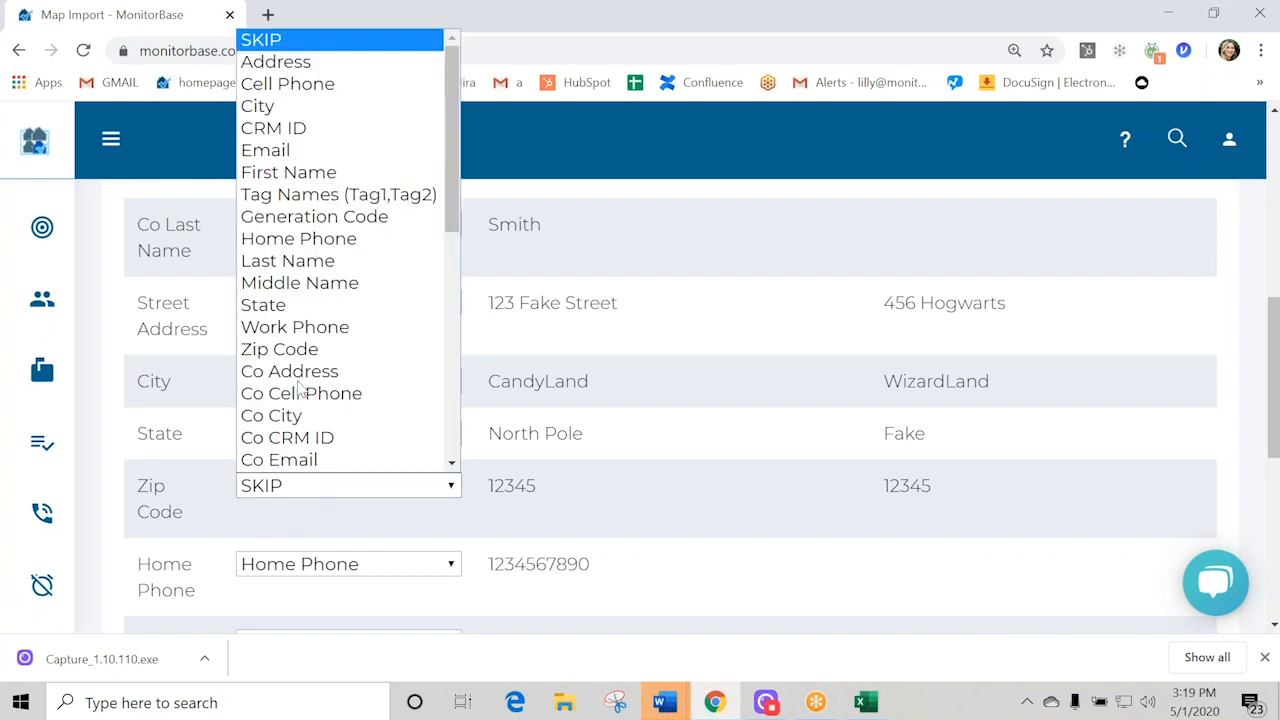
left_click(300, 349)
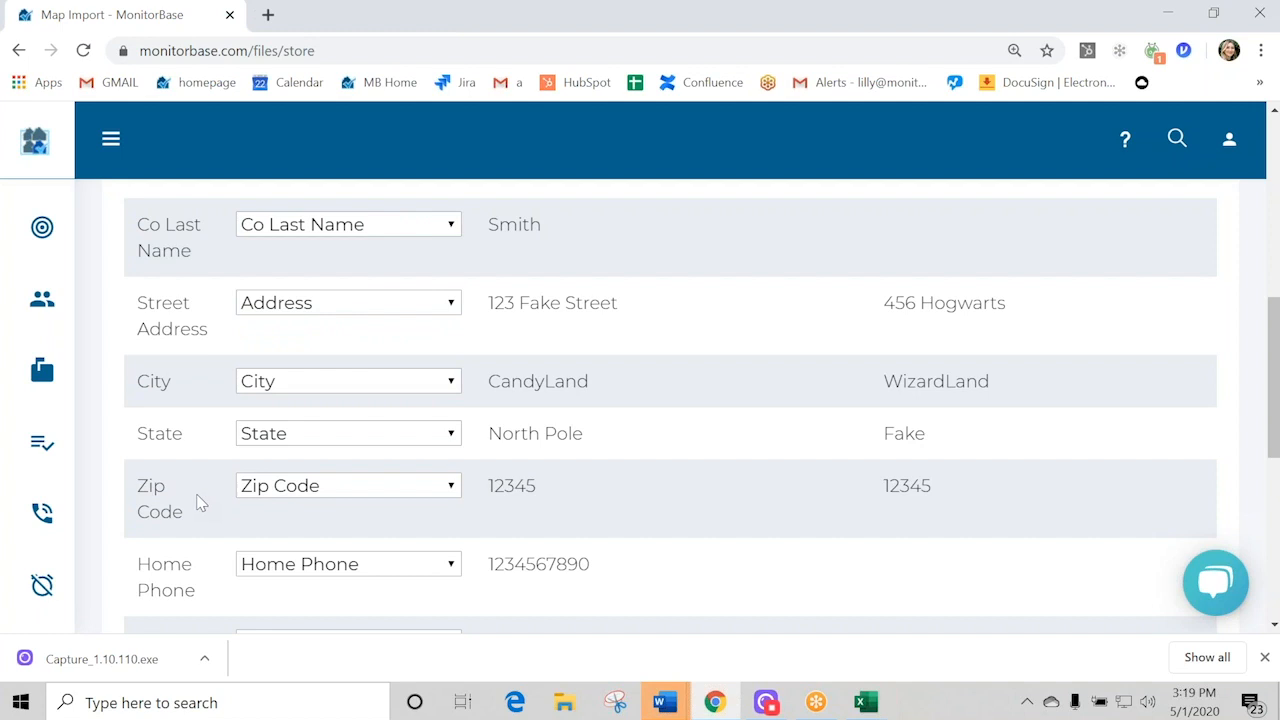
Review the mappings of the phone and email columns and the required prospect fields for saving.
scroll(203, 496, "down", 1)
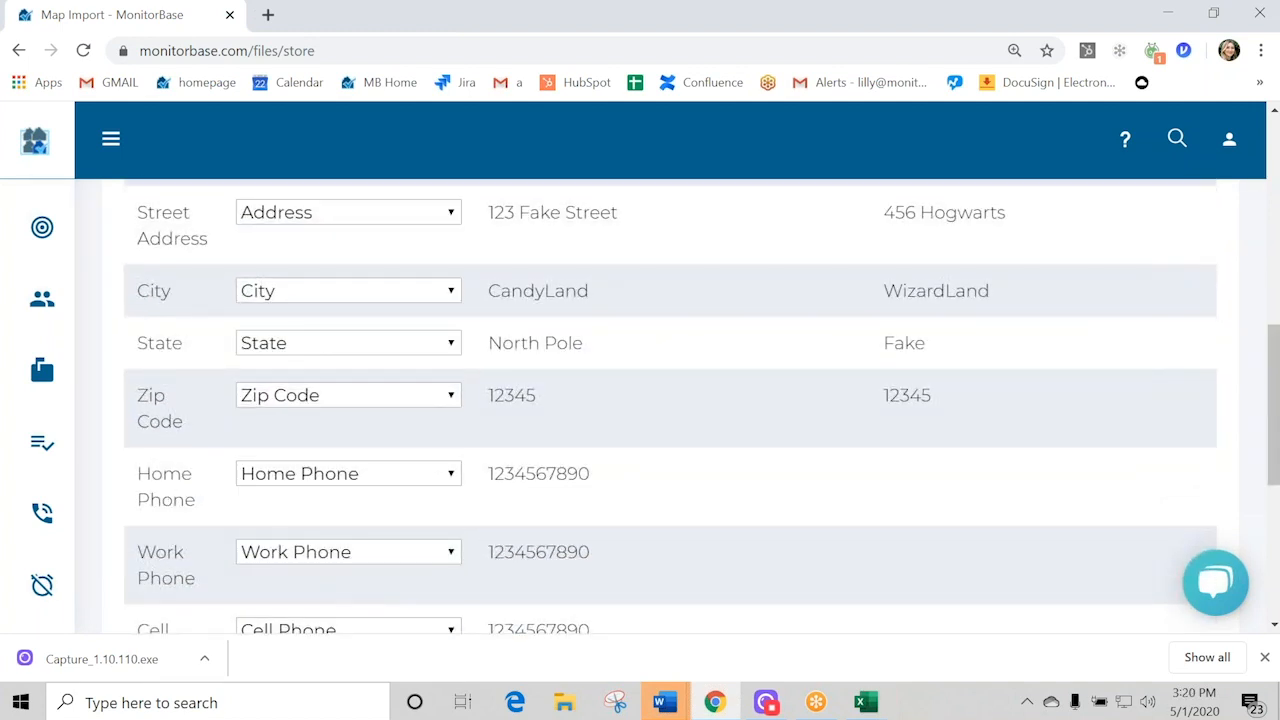
scroll(255, 490, "down", 1)
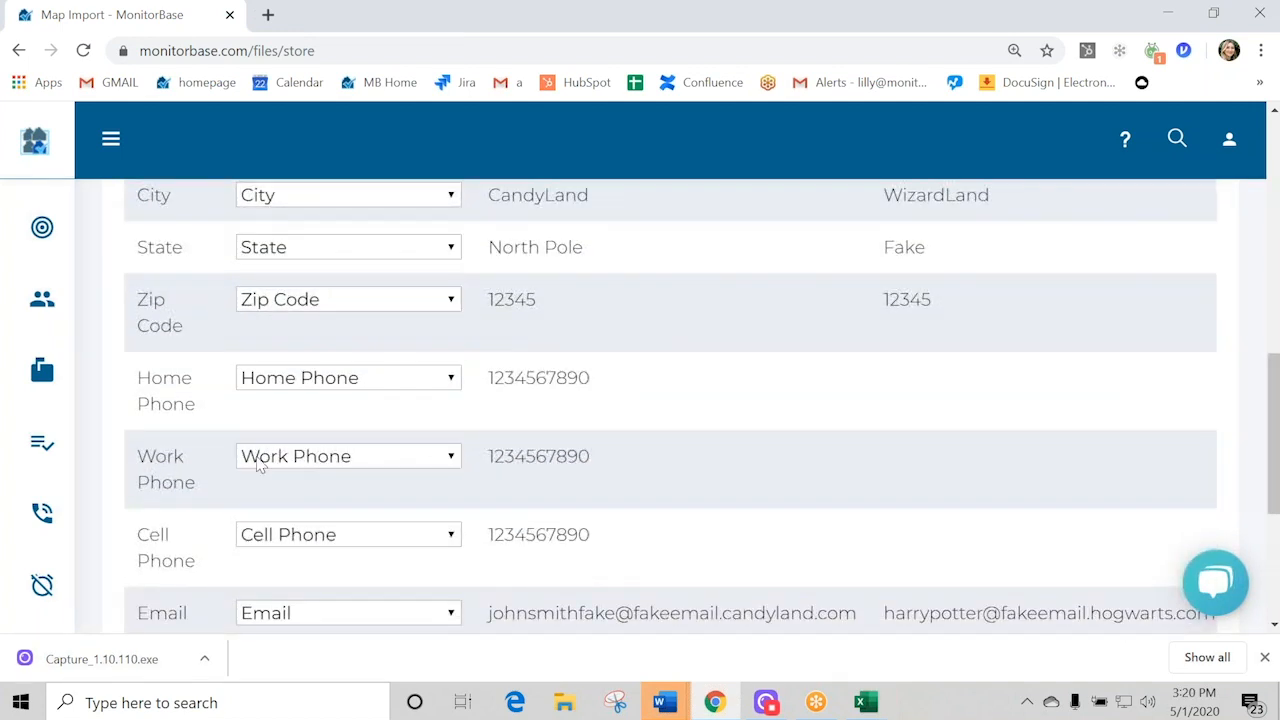
scroll(240, 533, "down", 2)
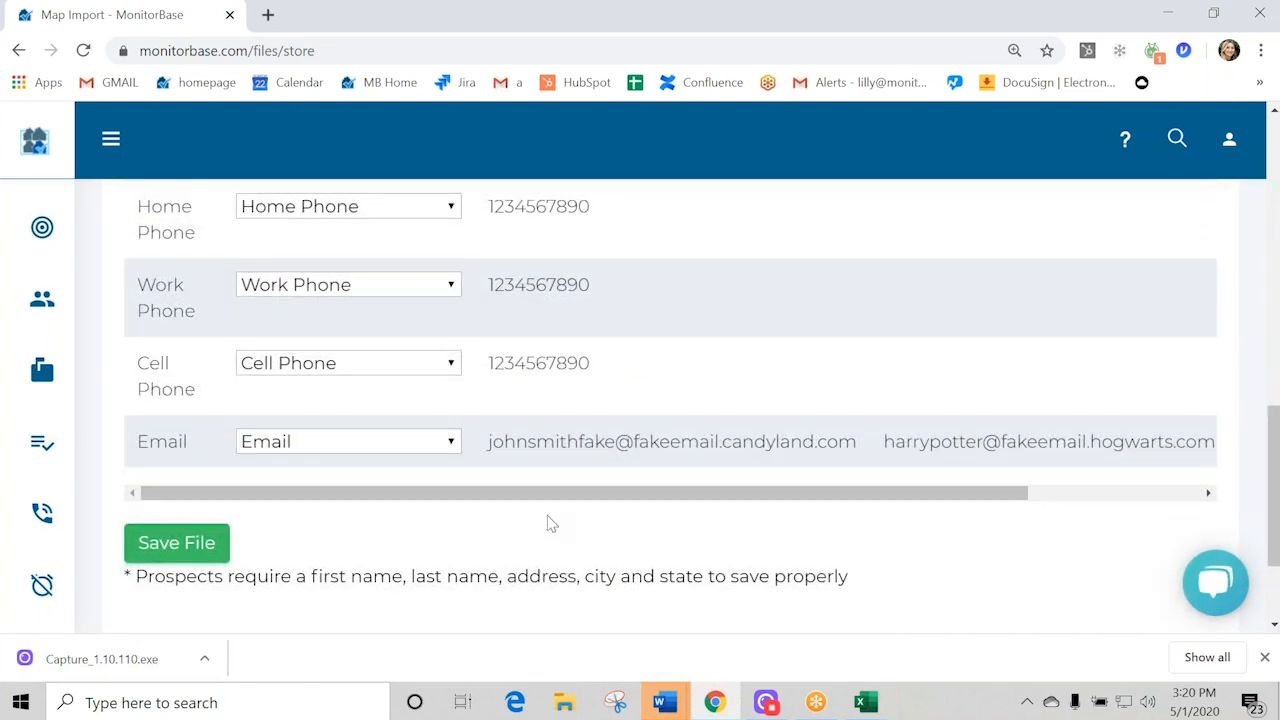
scroll(510, 430, "down", 1)
scroll(510, 428, "up", 3)
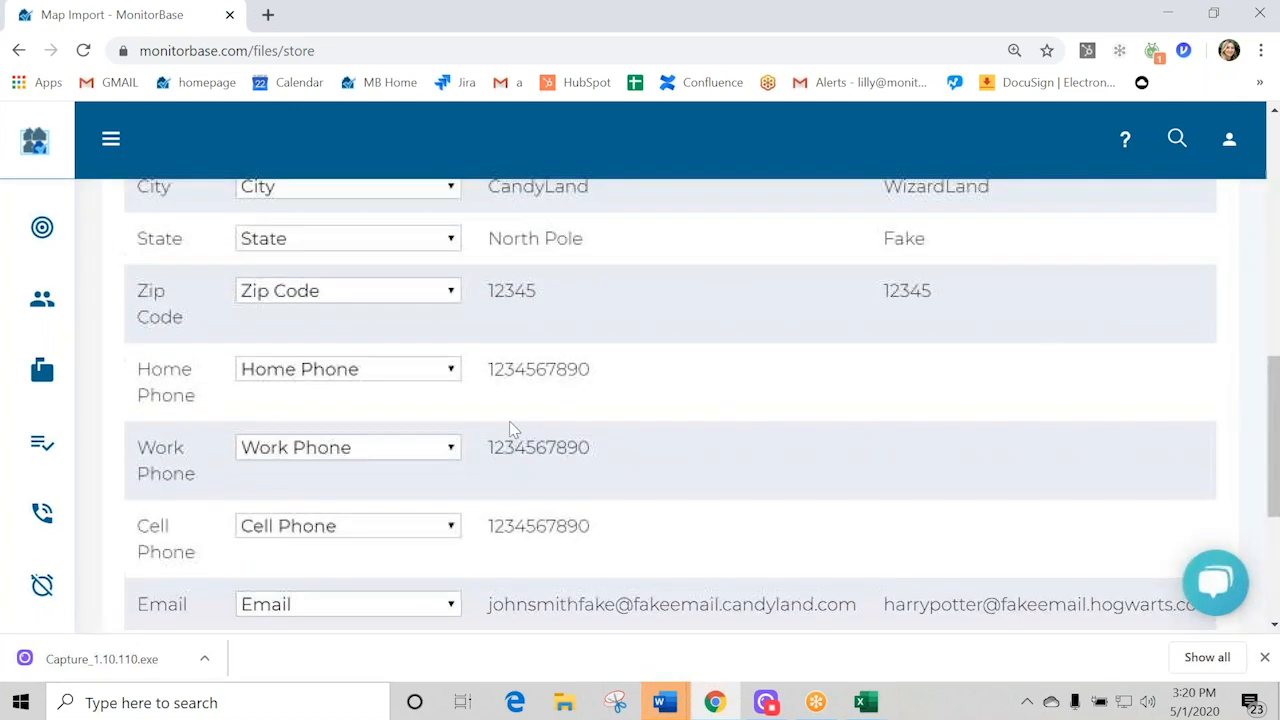
scroll(512, 423, "up", 2)
scroll(514, 428, "down", 4)
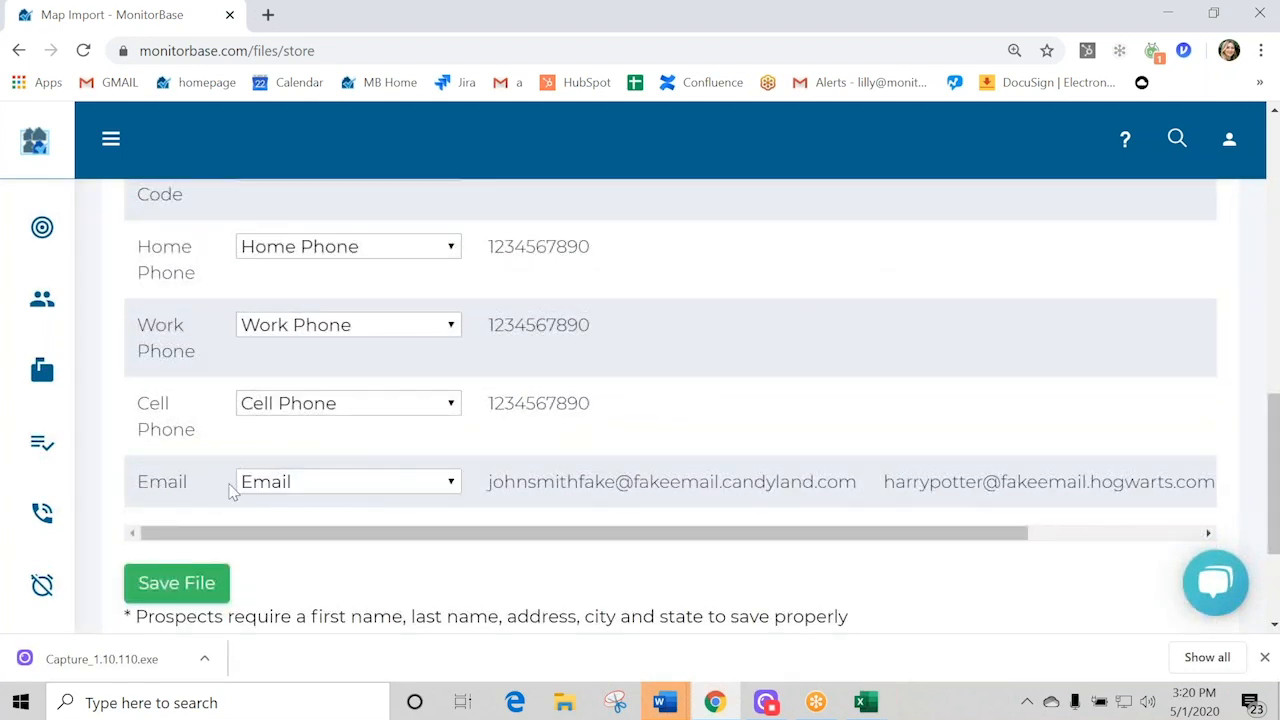
Look through the target fields available for the Email column, including the loan, custom and user fields, keeping Email.
left_click(305, 486)
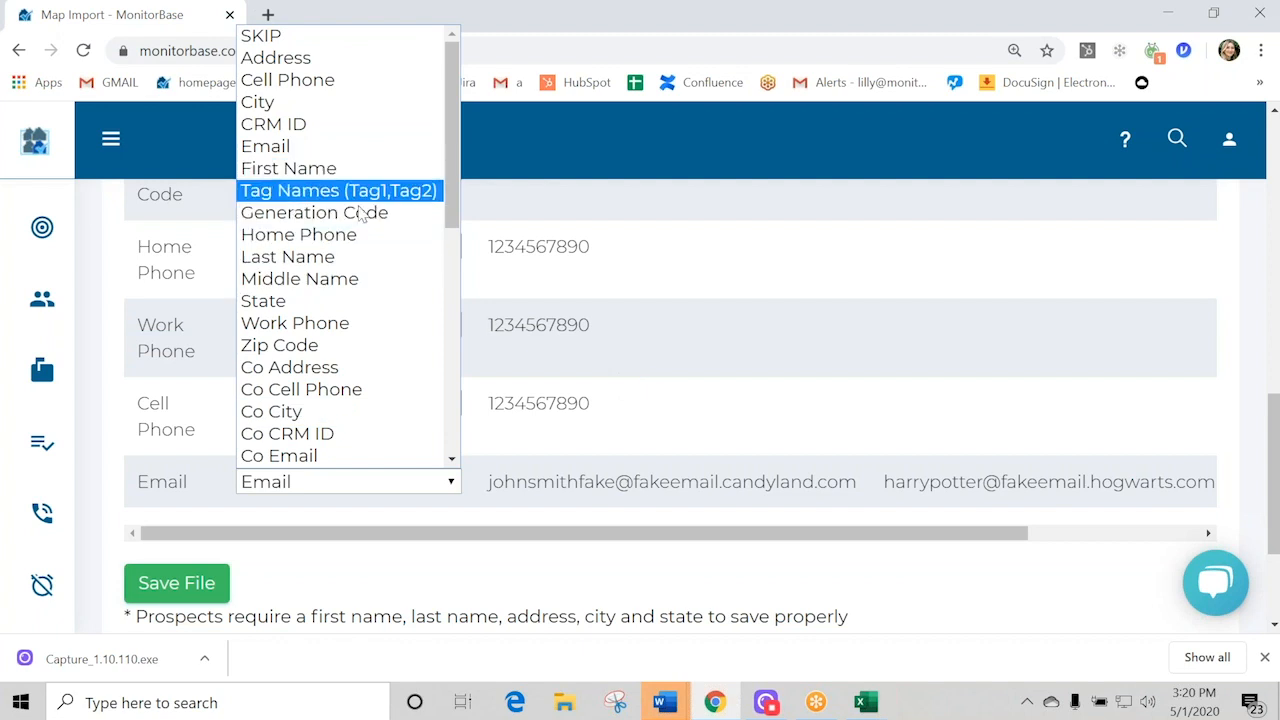
scroll(372, 348, "down", 5)
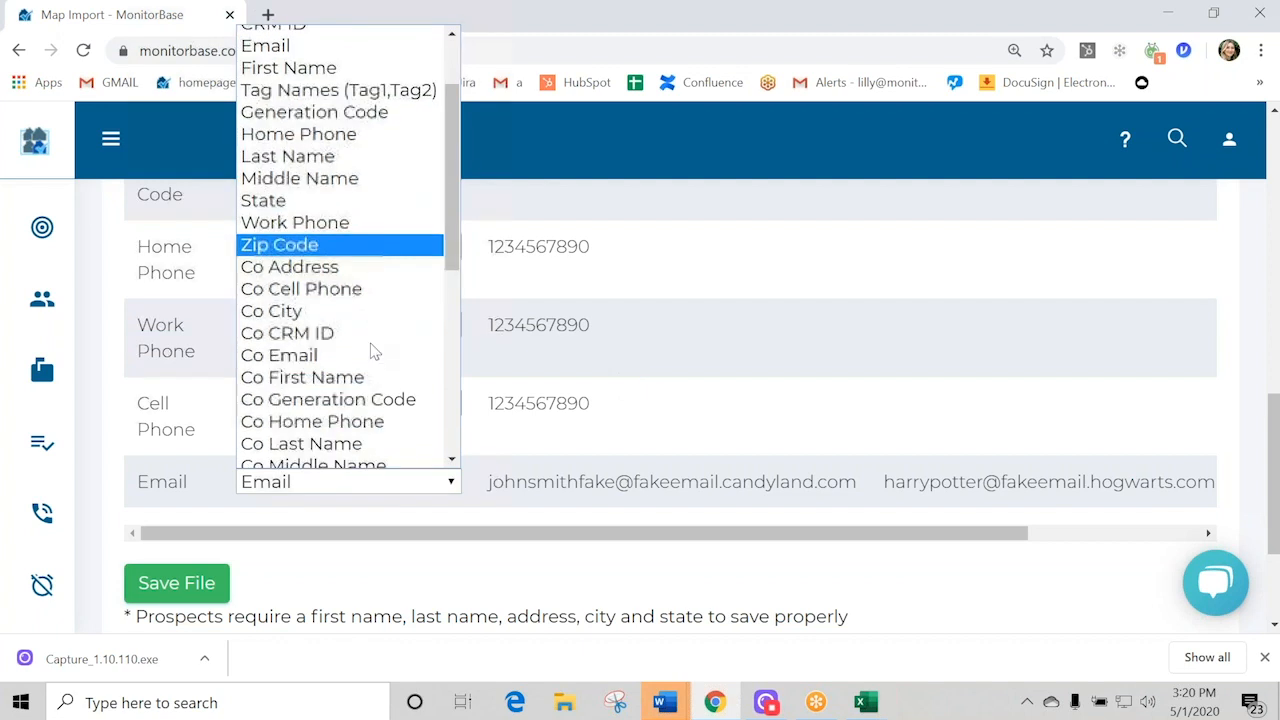
scroll(372, 348, "down", 2)
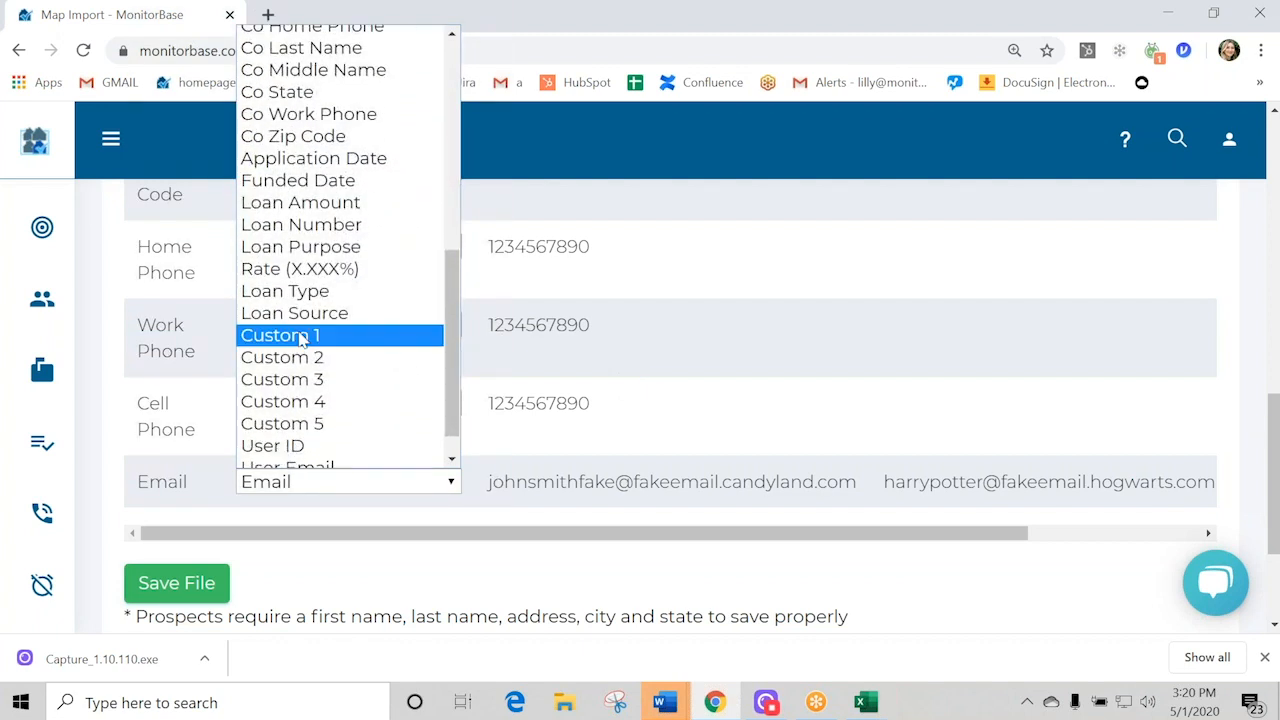
scroll(330, 400, "down", 1)
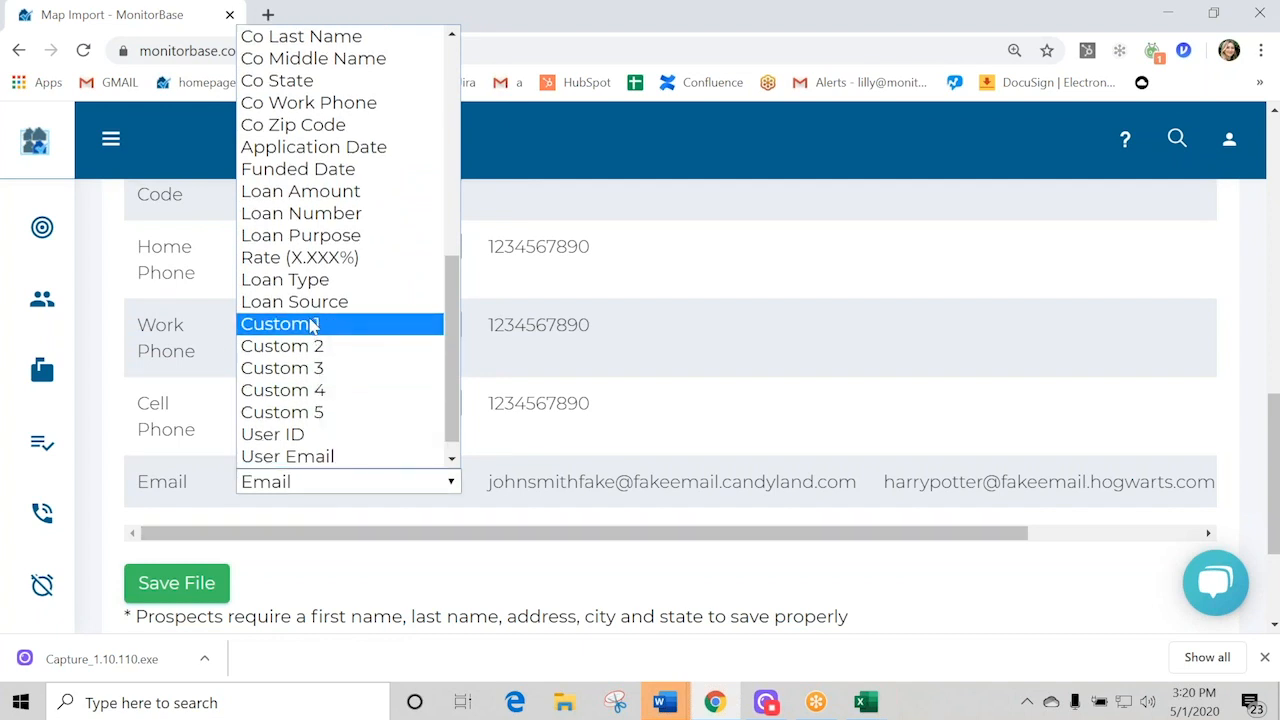
scroll(391, 534, "up", 6)
scroll(388, 532, "down", 1)
scroll(388, 532, "down", 6)
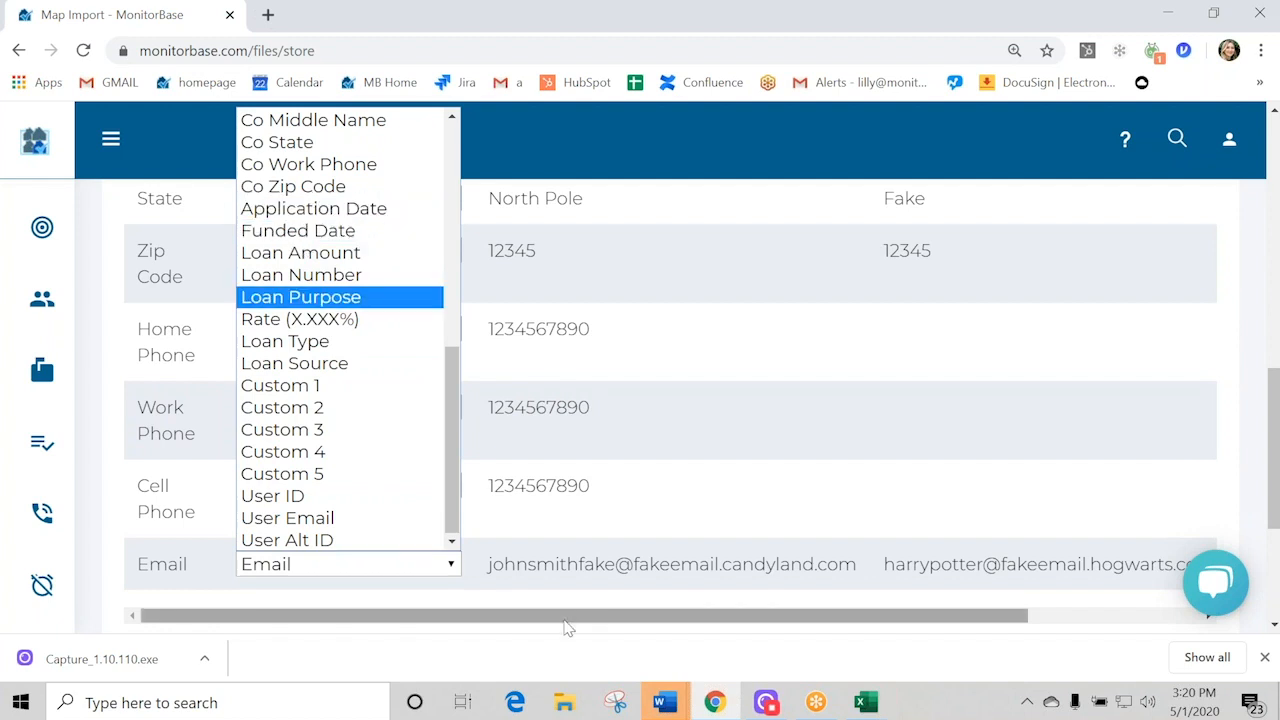
left_click(490, 652)
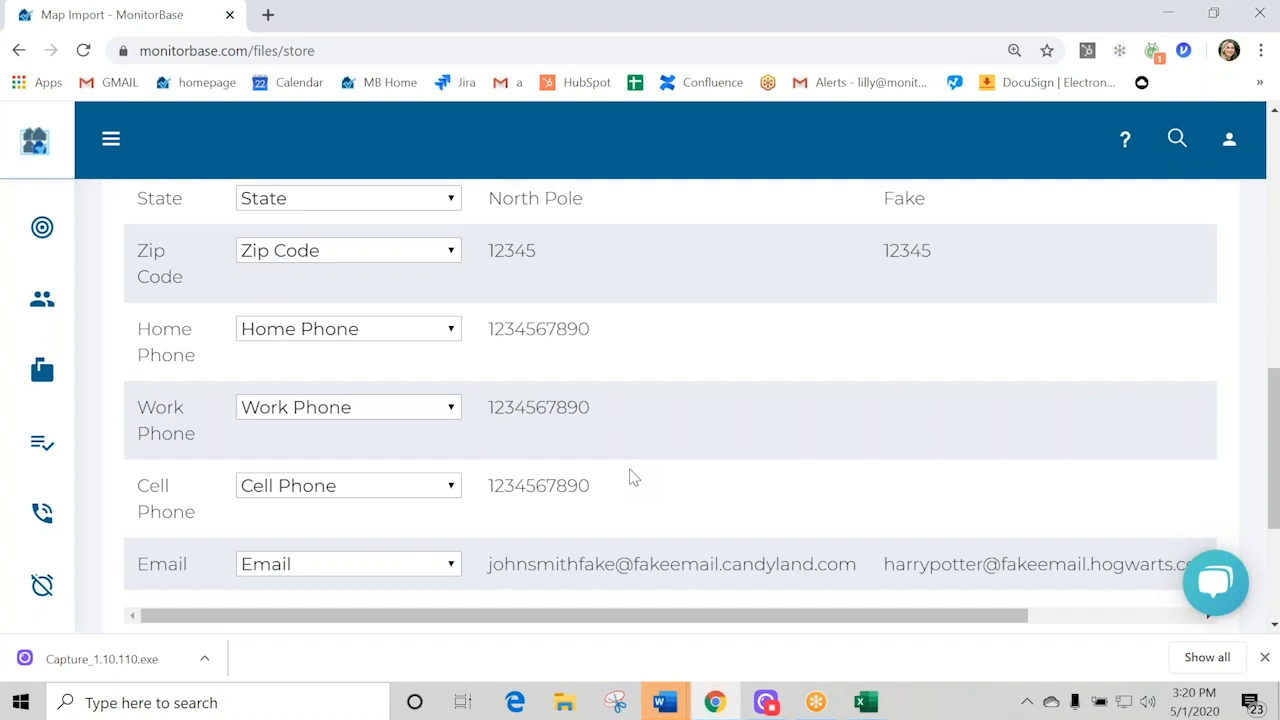
Recheck the full column mapping, save the file to upload the prospects, and look over the Monitors on the dashboard.
scroll(630, 478, "down", 2)
scroll(630, 478, "up", 3)
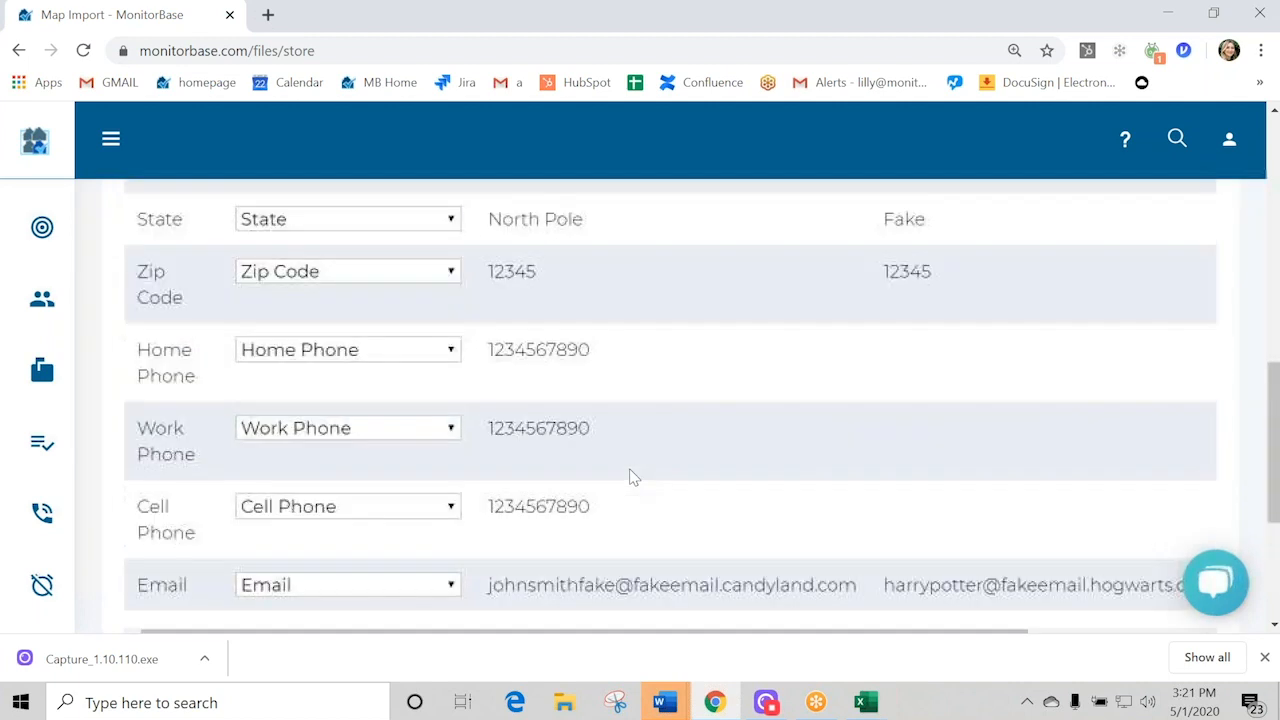
scroll(629, 477, "up", 2)
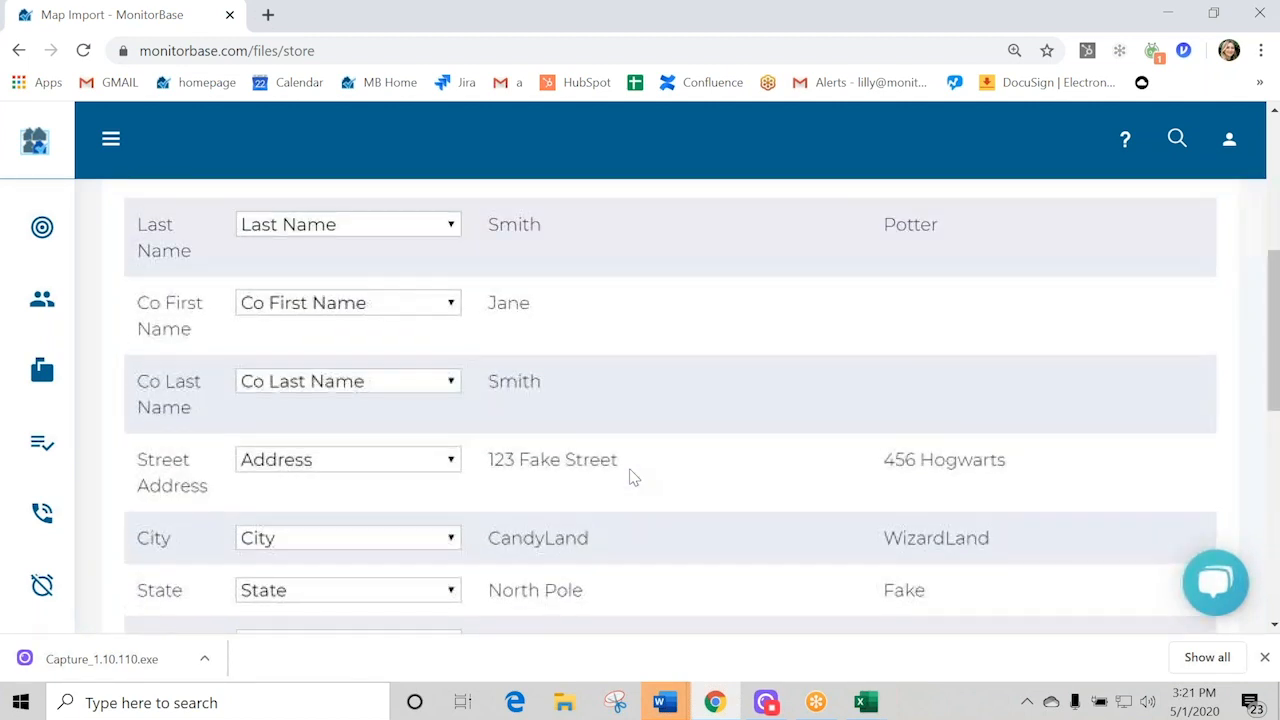
scroll(629, 477, "up", 2)
scroll(629, 477, "up", 1)
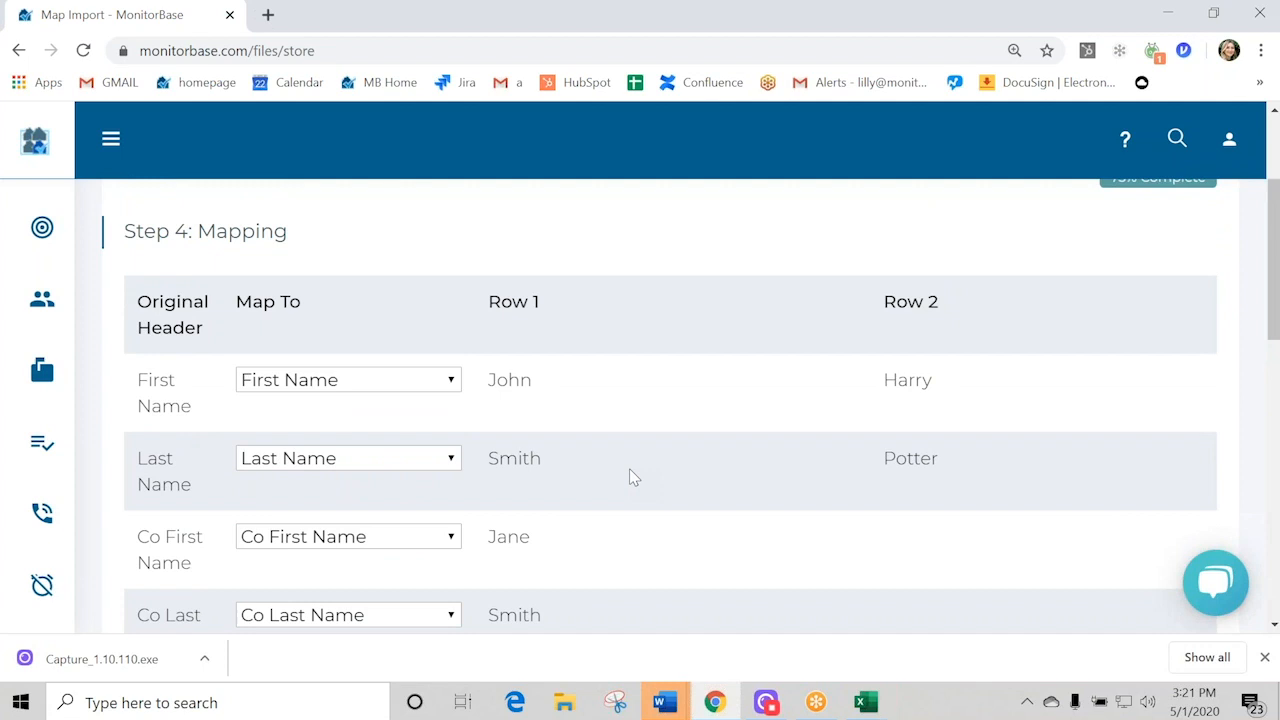
scroll(629, 477, "down", 7)
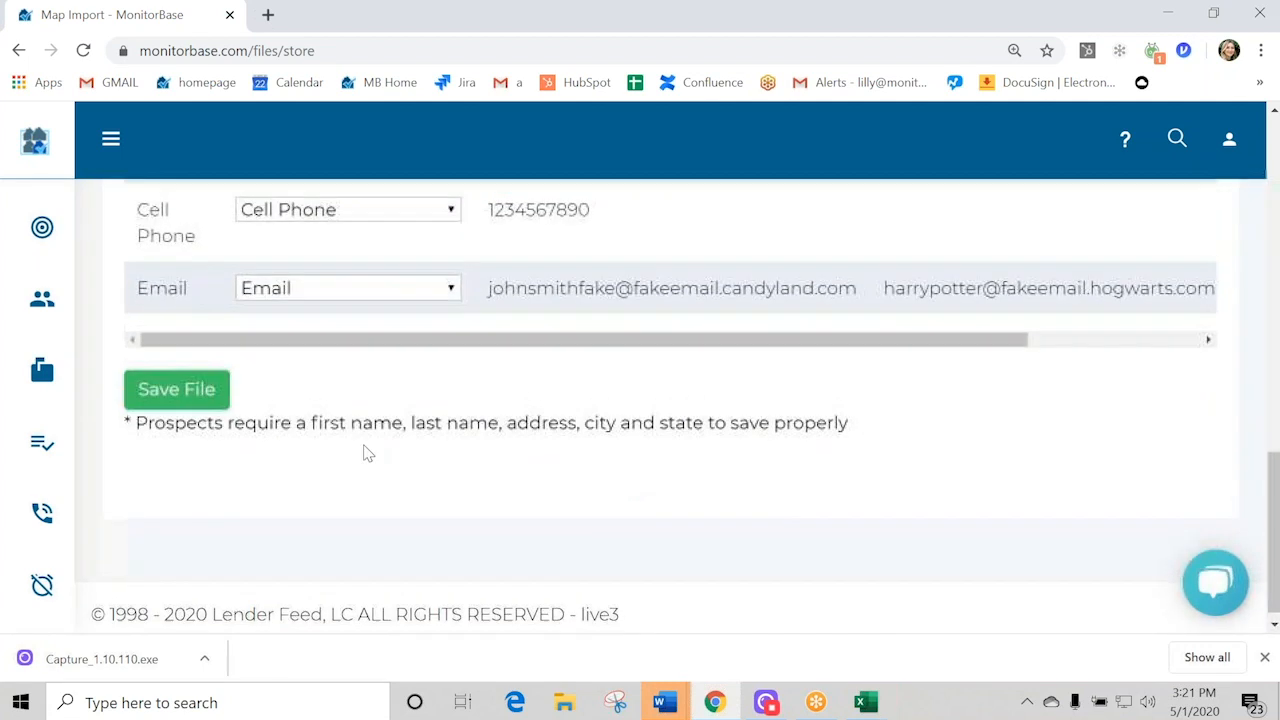
left_click(207, 402)
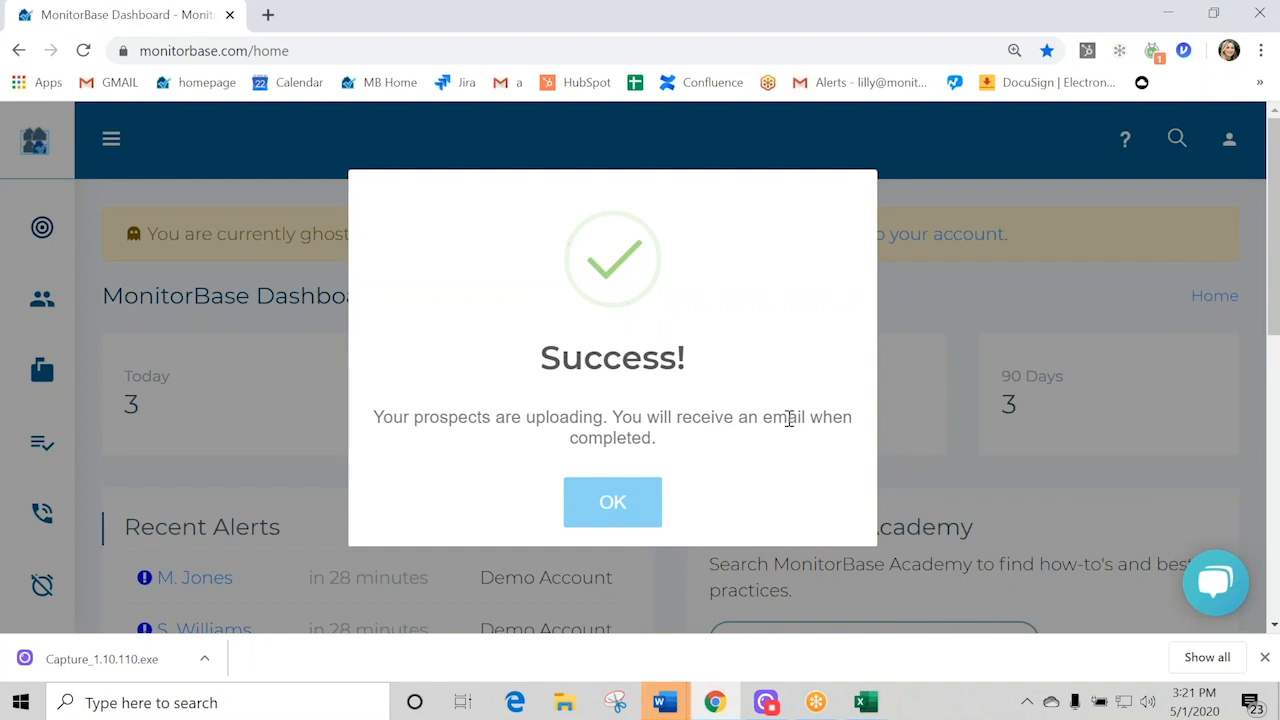
left_click(596, 520)
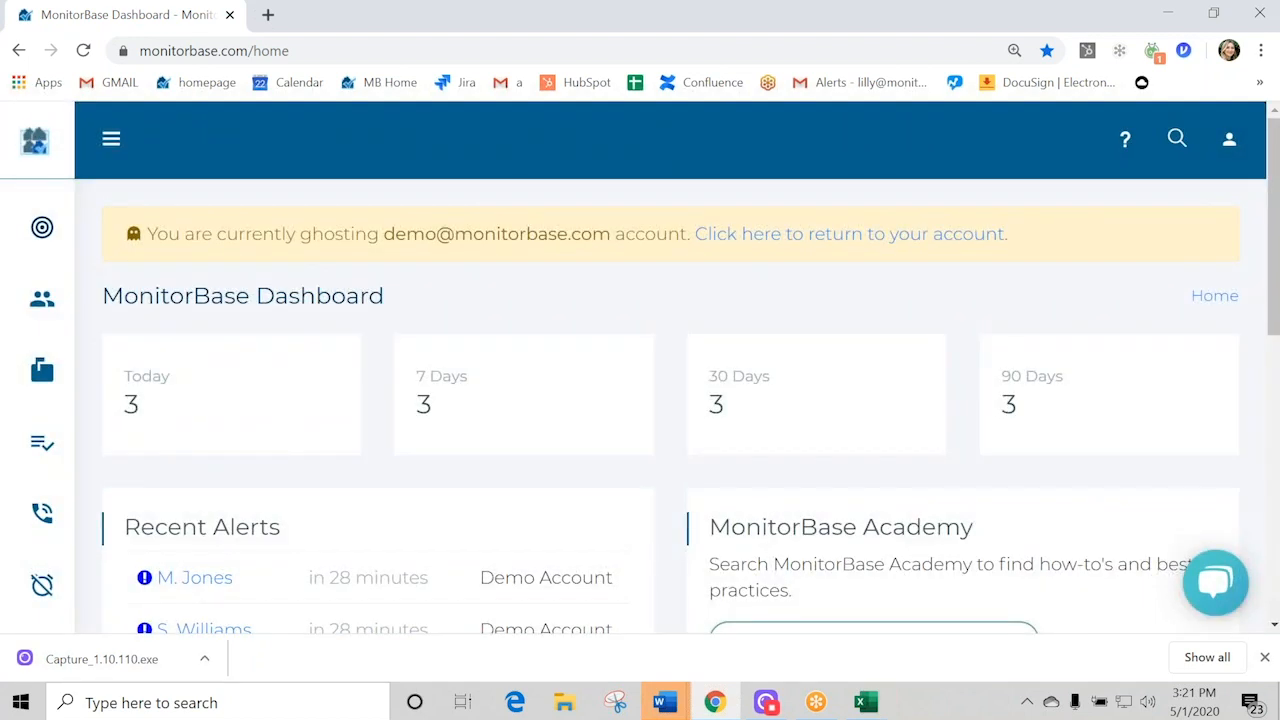
scroll(596, 520, "down", 5)
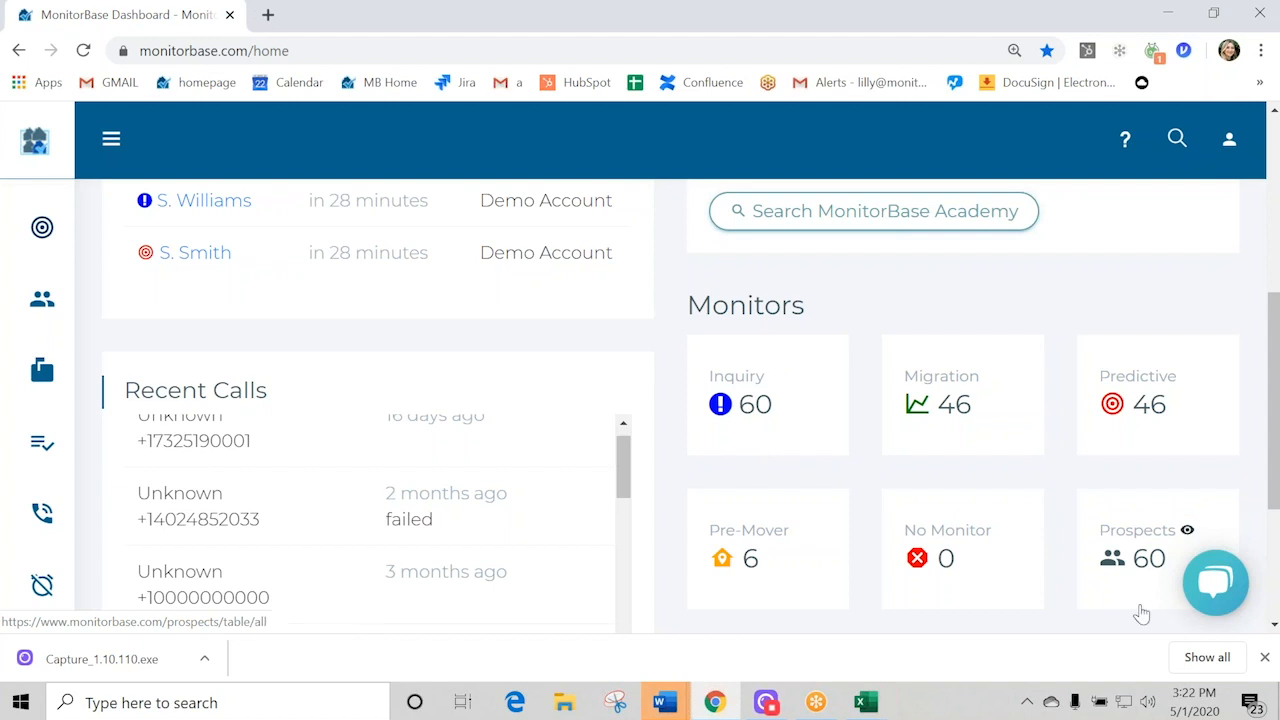
scroll(1142, 614, "up", 5)
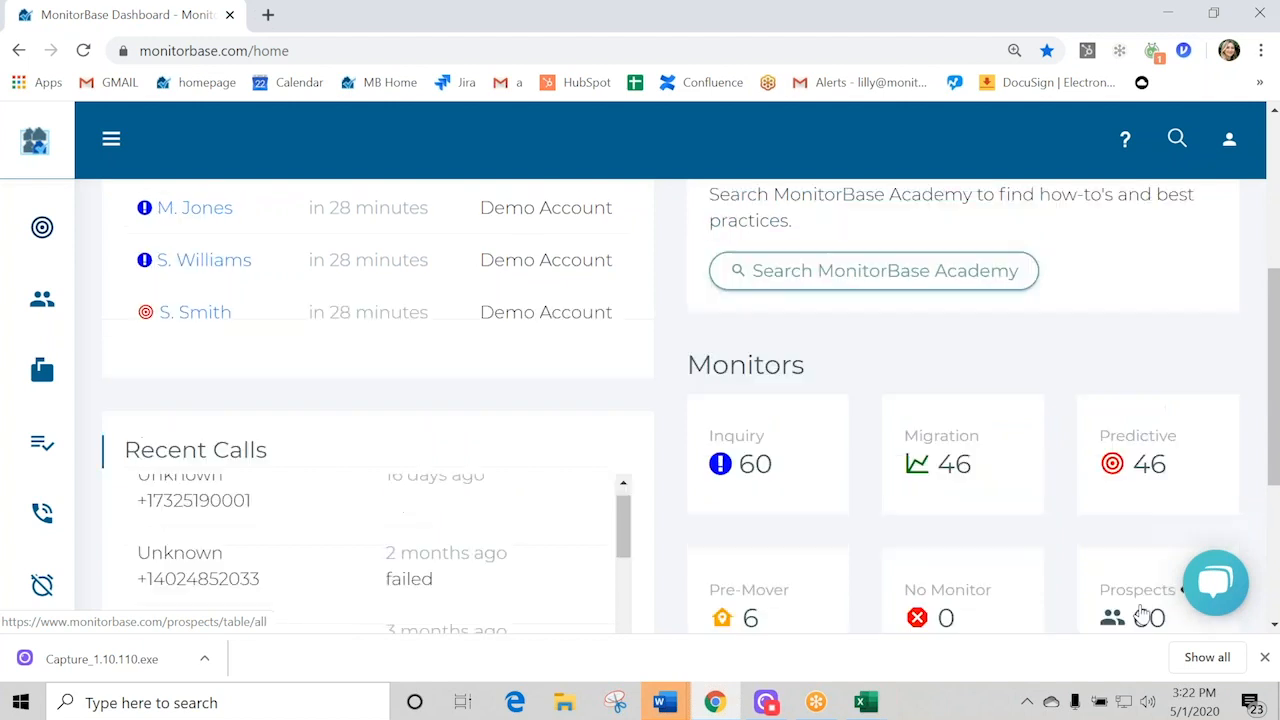